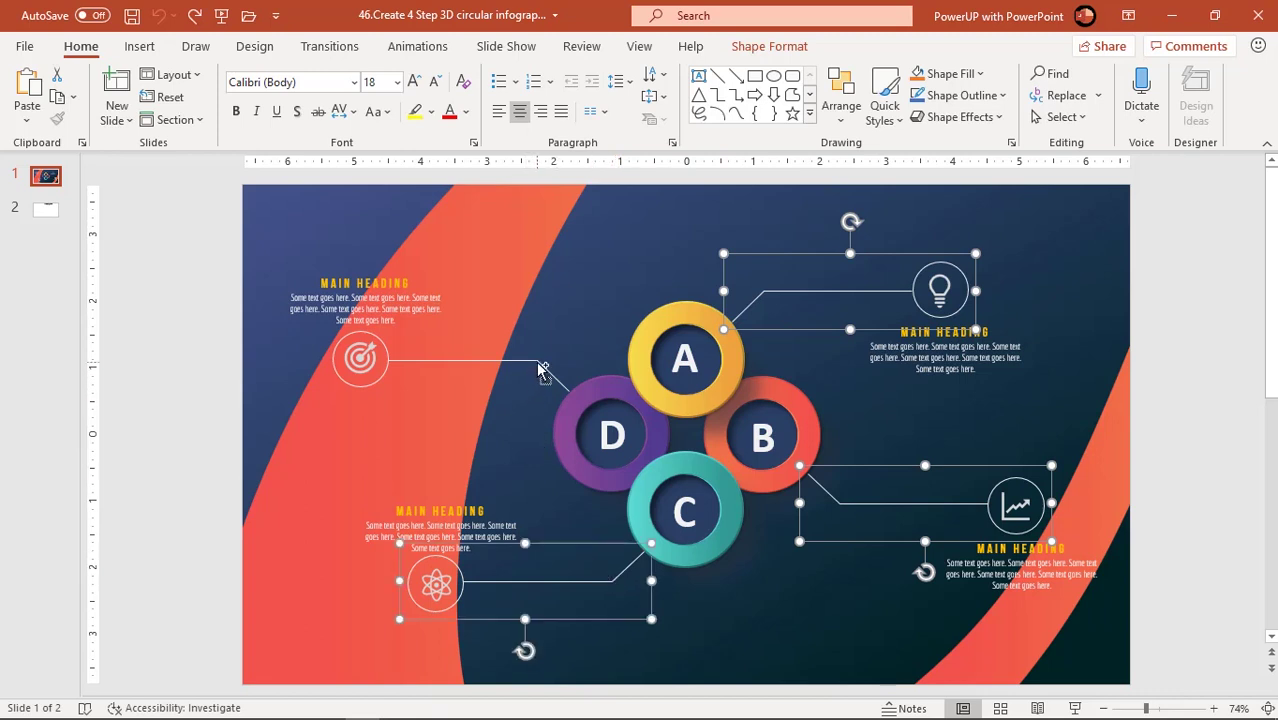
- Add the left target-icon group to the selection and ungroup all four connector-and-icon groups
left_click(537, 362, "shift")
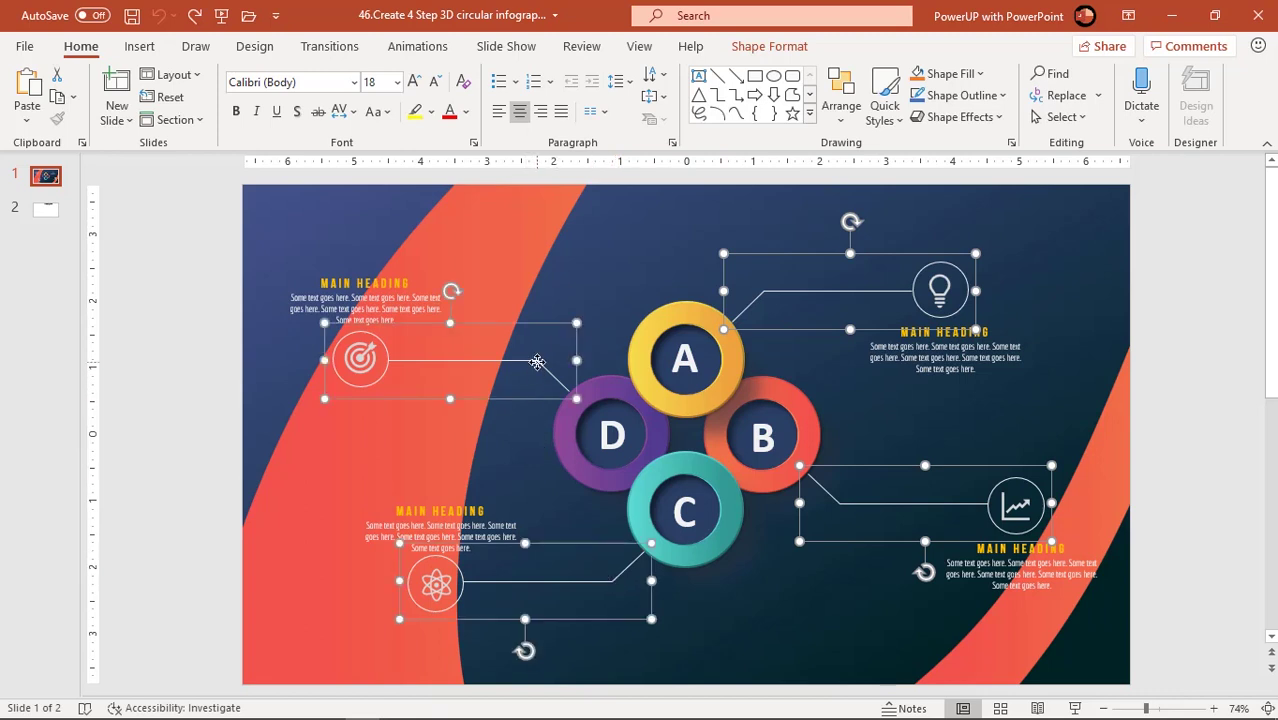
right_click(537, 362)
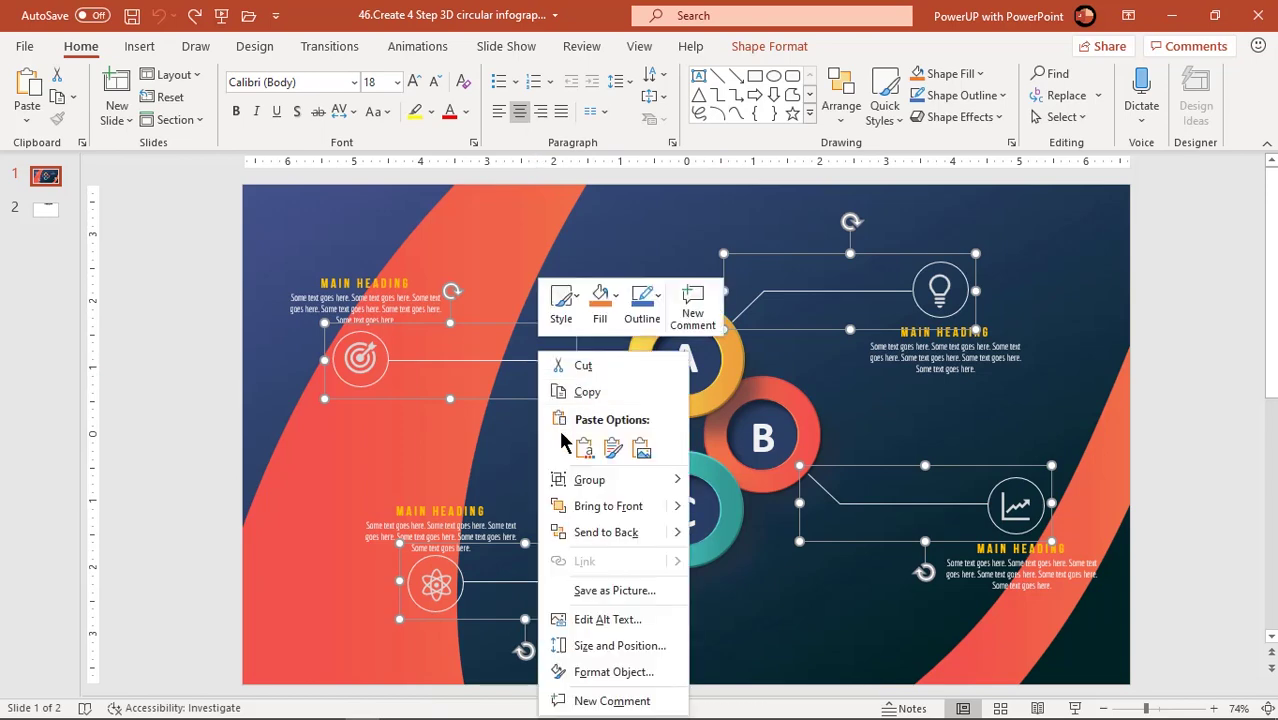
mouse_move(660, 480)
left_click(733, 532)
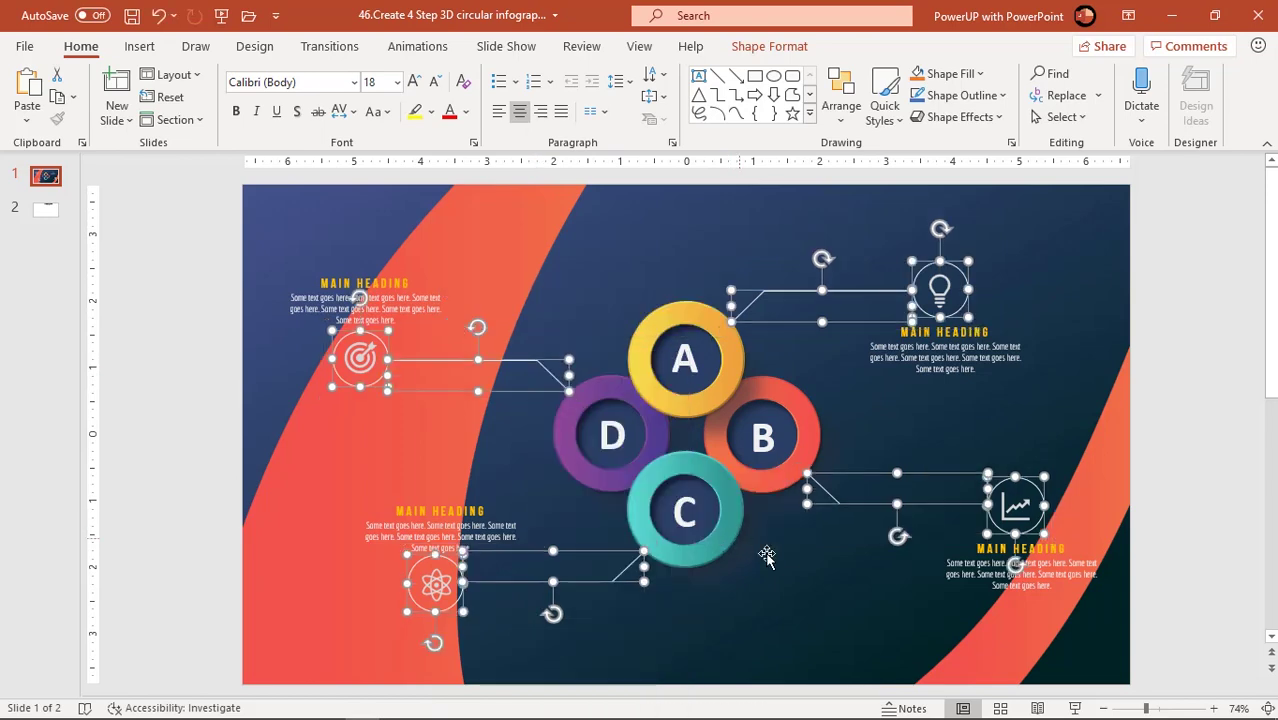
left_click(802, 608)
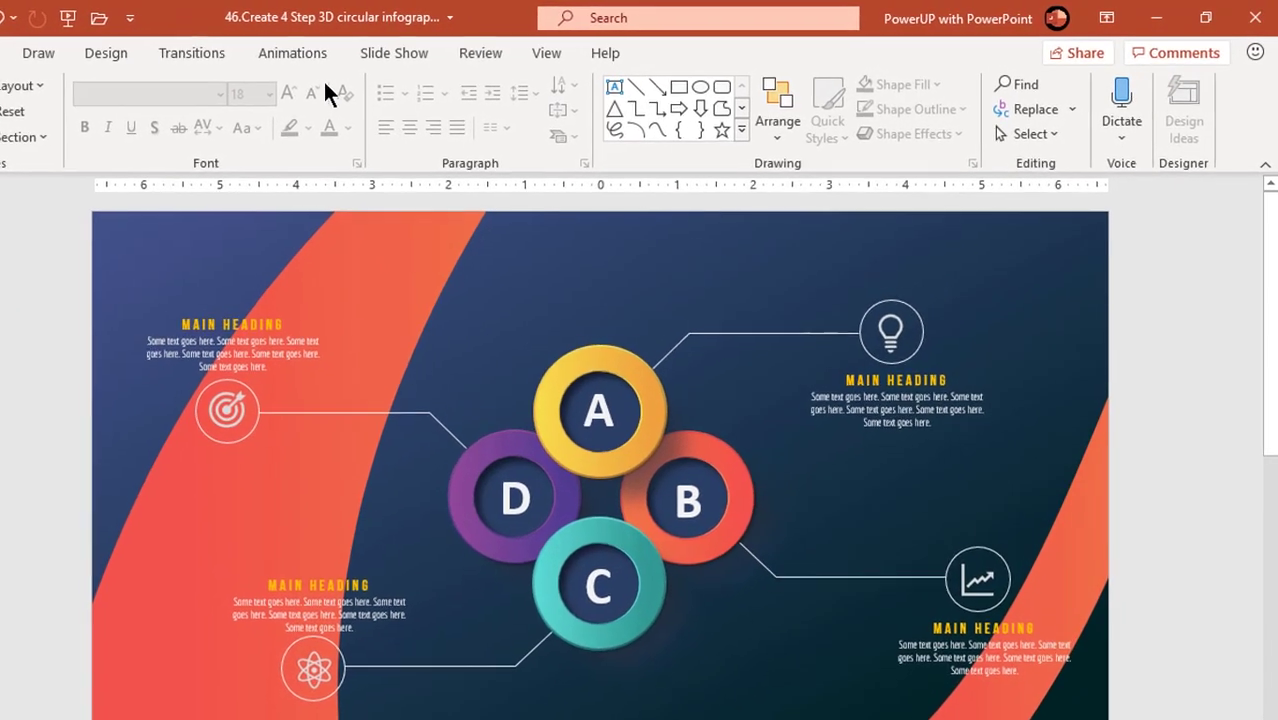
- Show the Animation Pane and narrow it to enlarge the slide
left_click(306, 53)
left_click(800, 87)
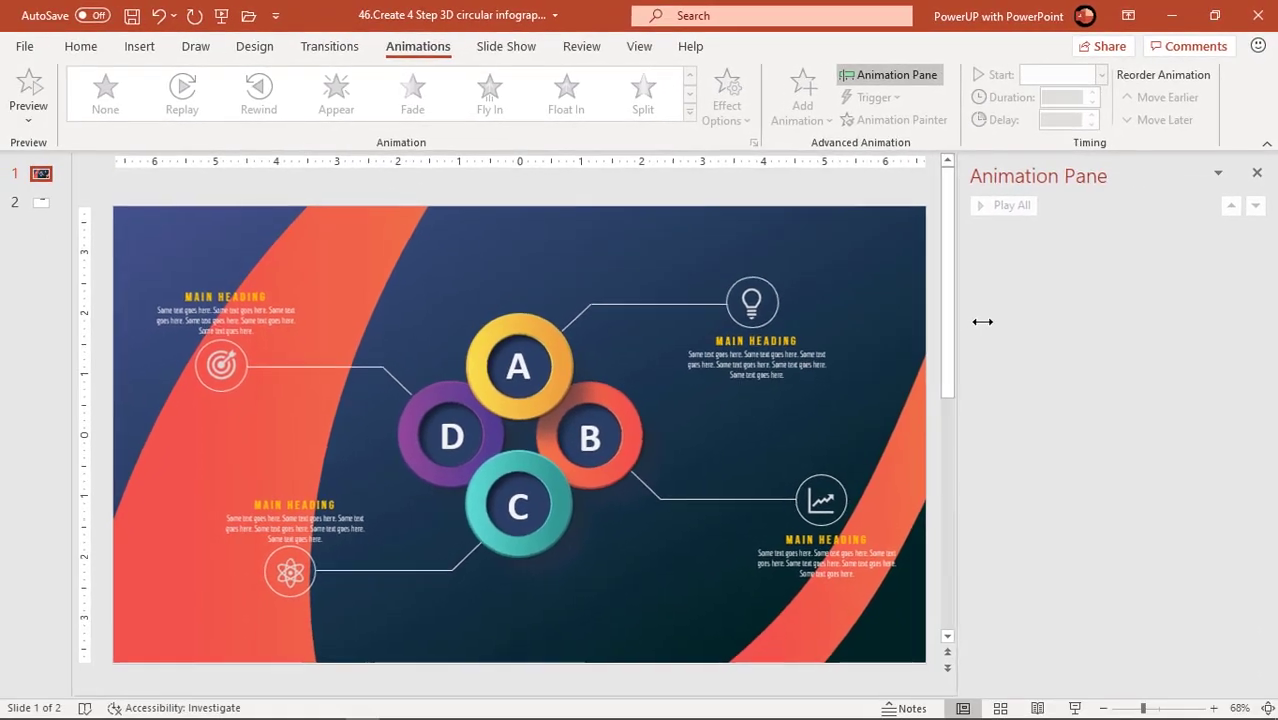
left_click_drag(905, 375, 1032, 377)
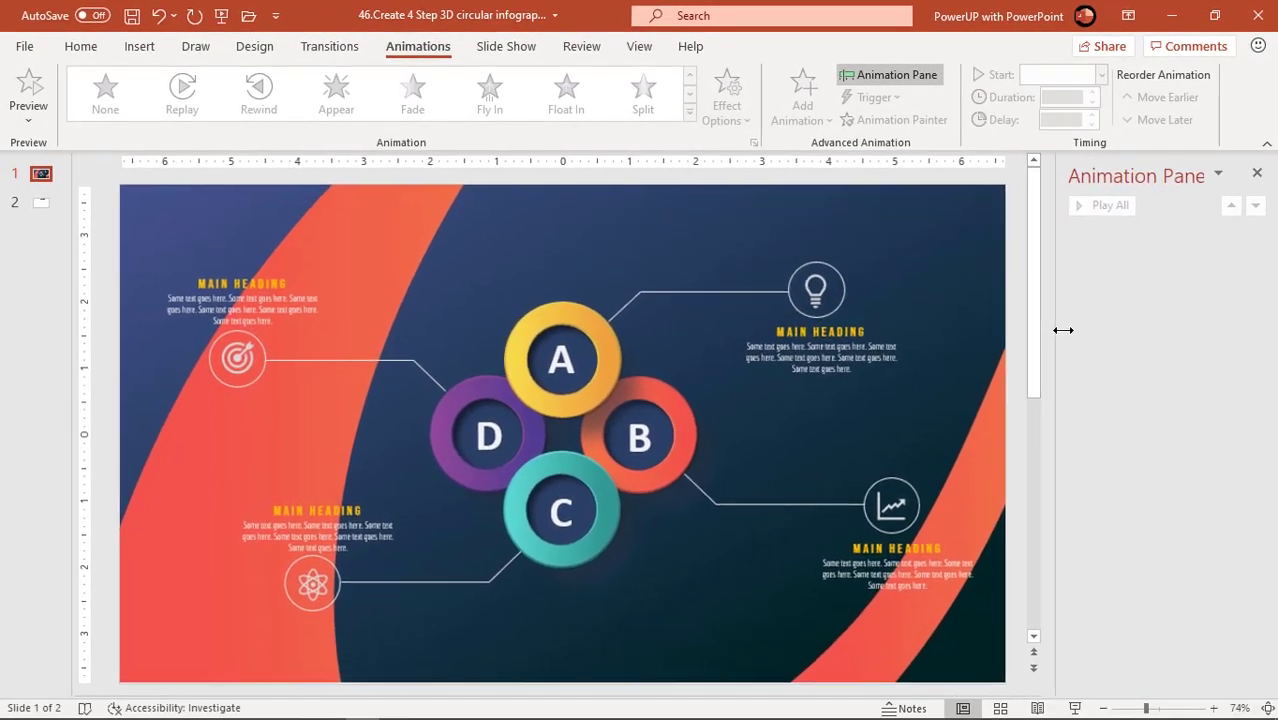
left_click_drag(1063, 330, 1068, 330)
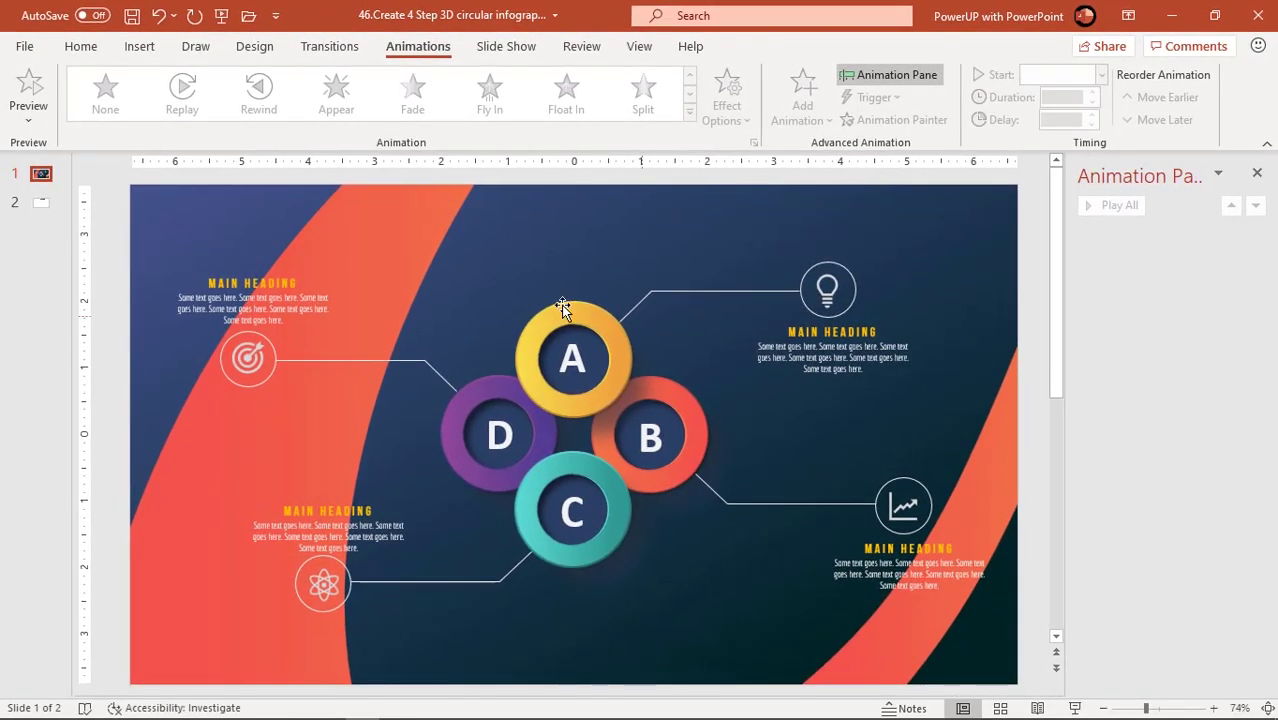
- Give the left orange curve a Wipe entrance from the top lasting 0.75 seconds
left_click(413, 232)
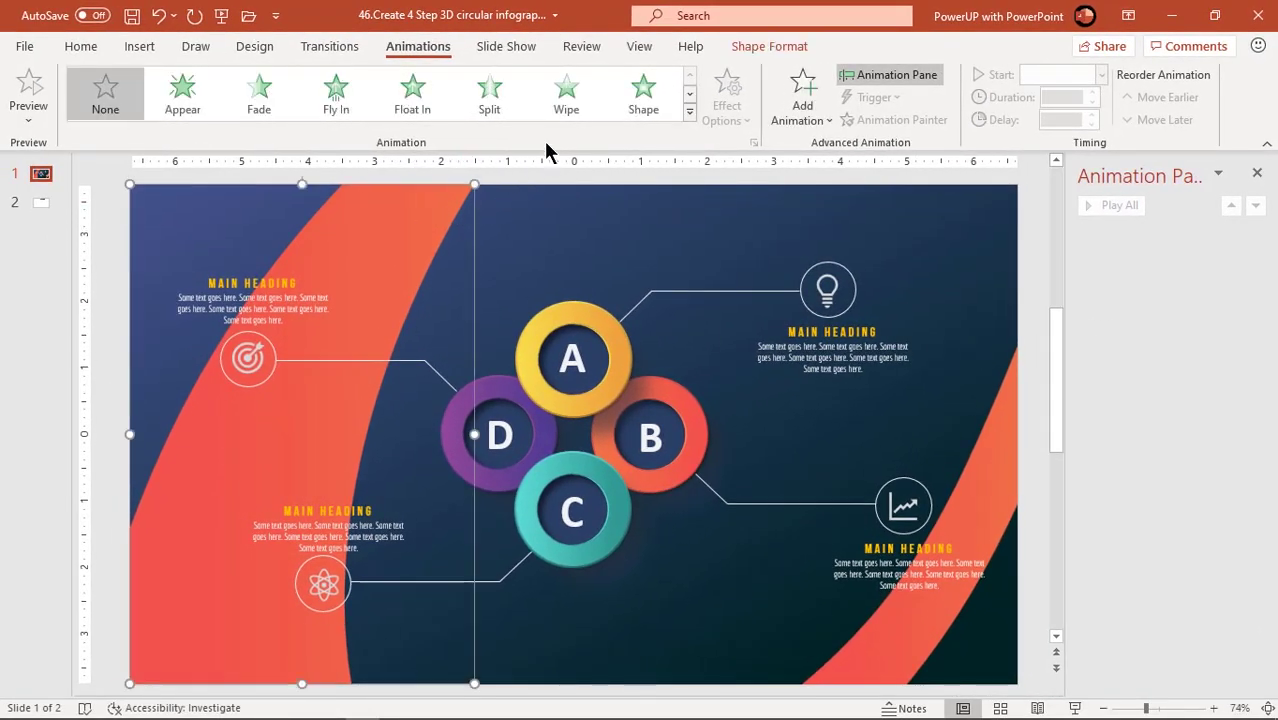
left_click(562, 113)
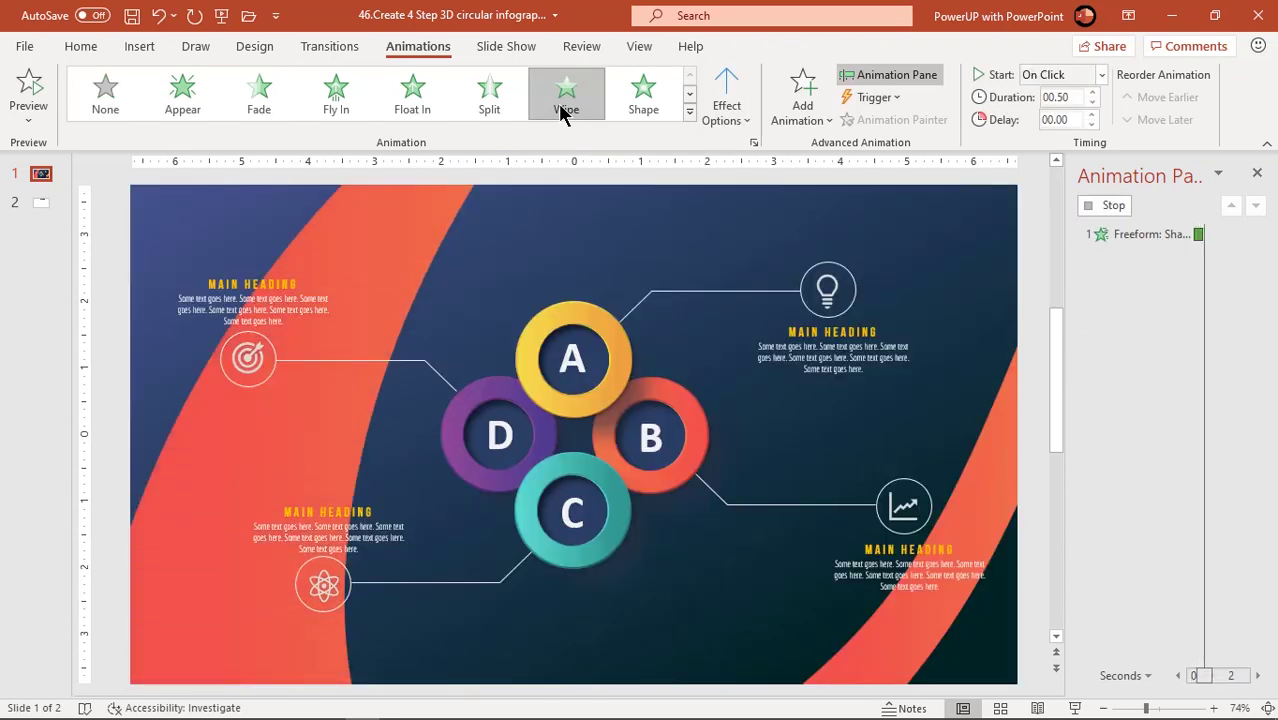
left_click(722, 118)
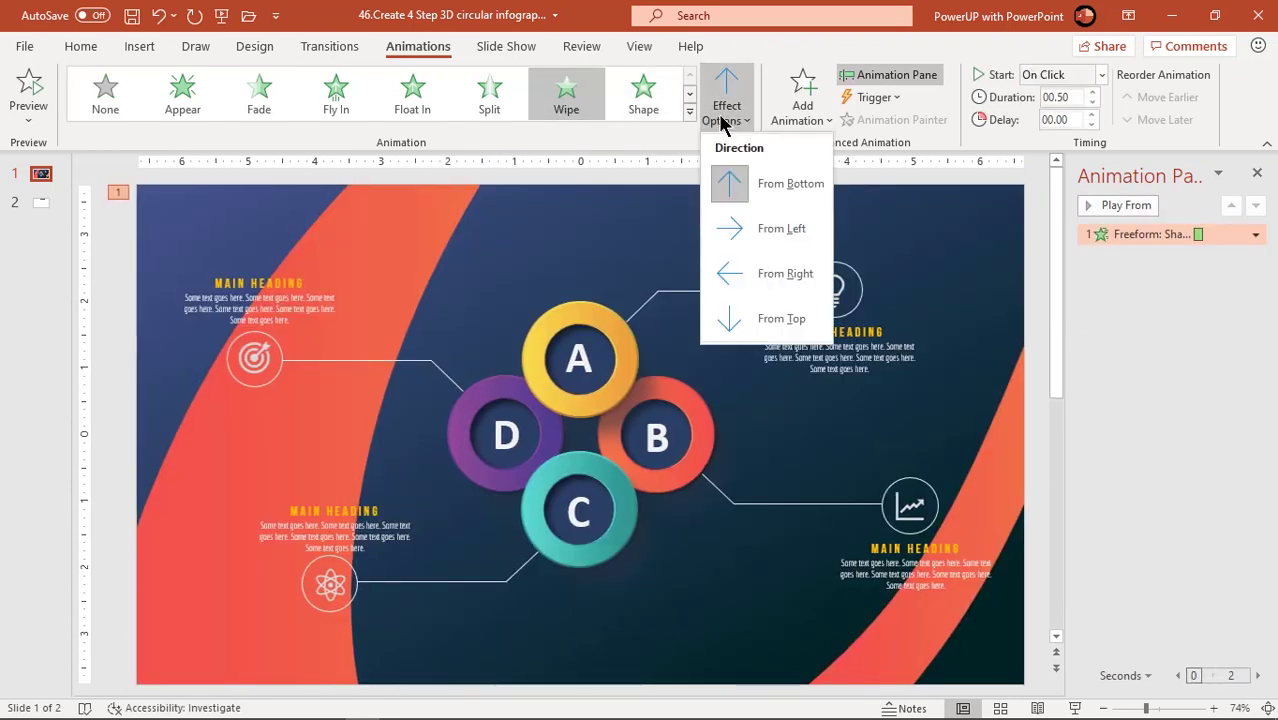
left_click(763, 320)
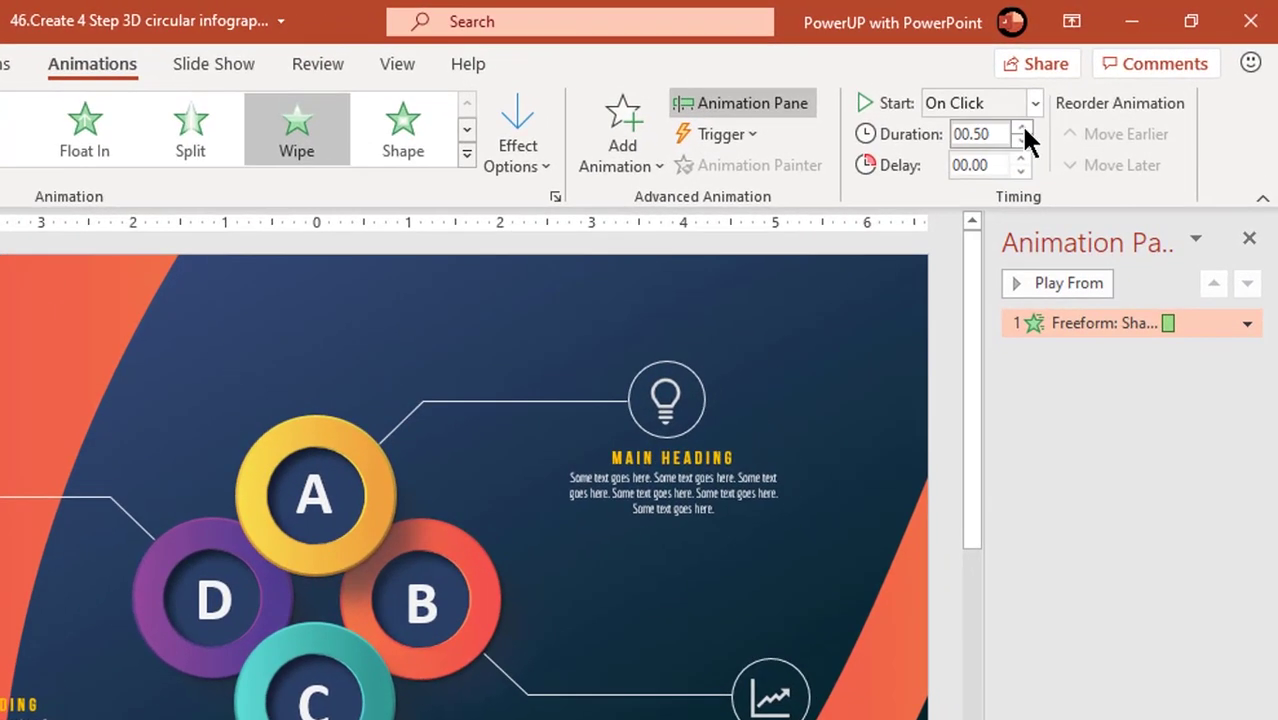
left_click(1092, 92)
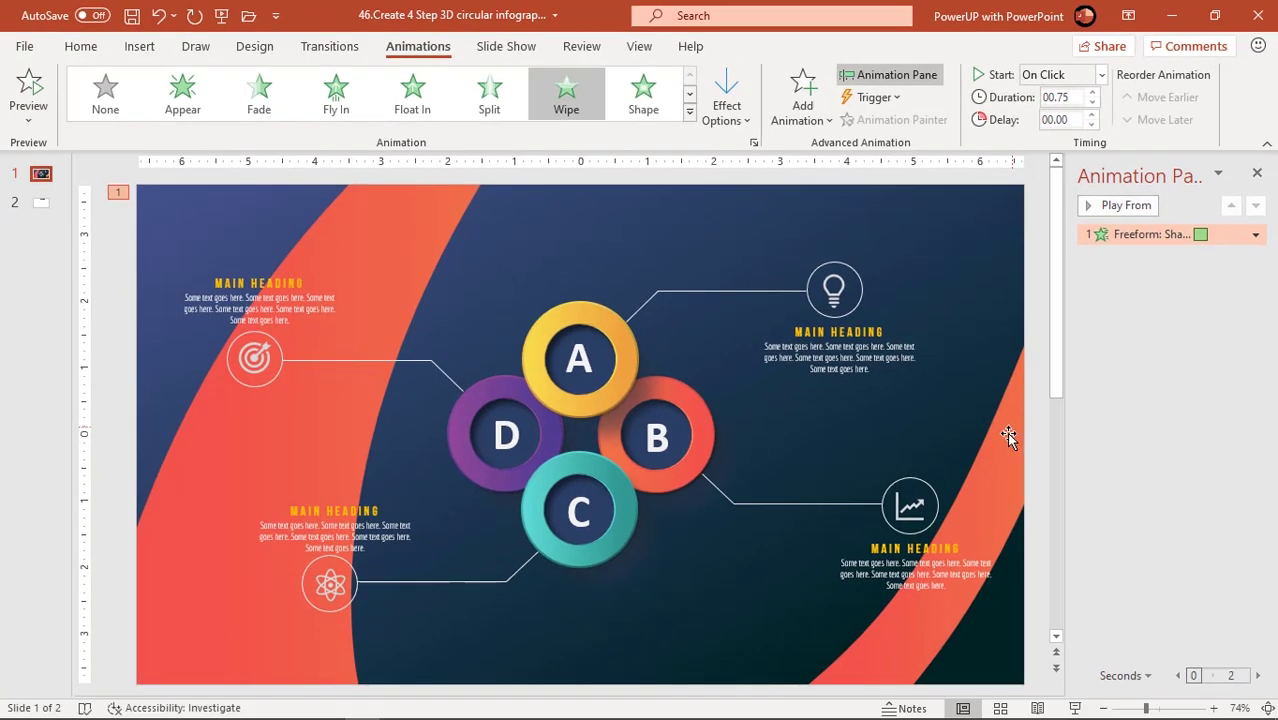
left_click(900, 609)
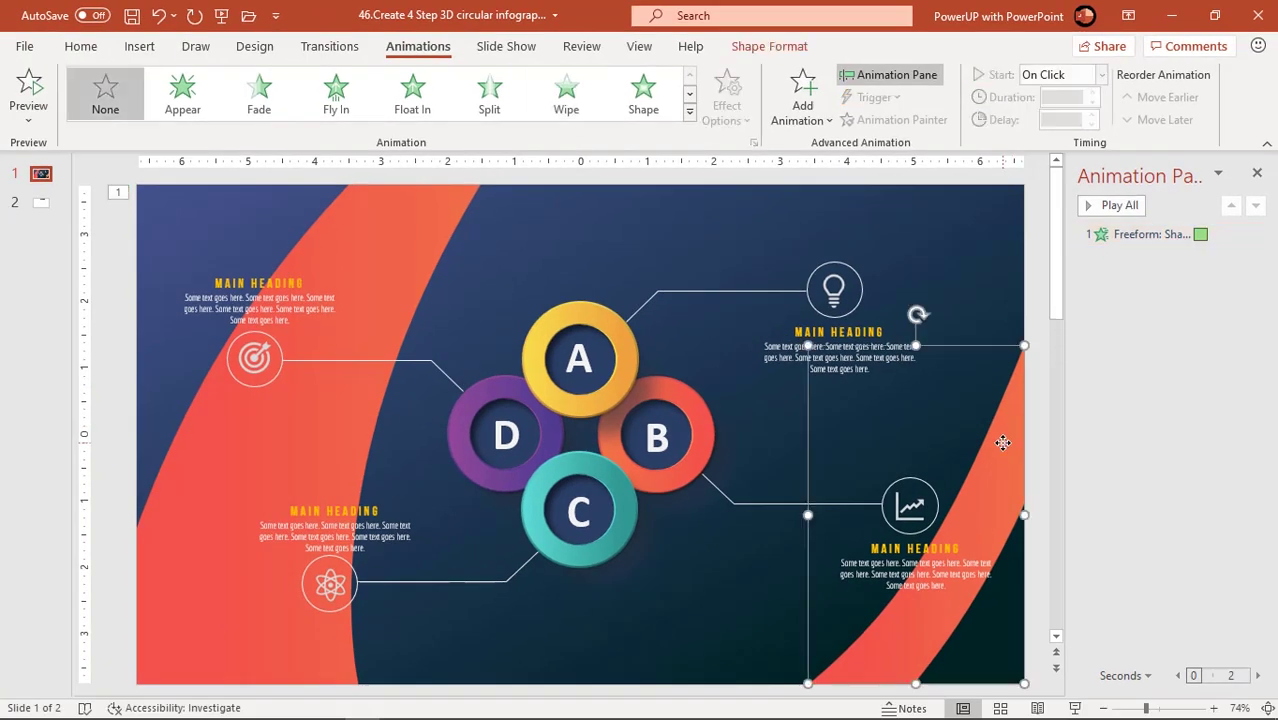
- Give the right orange curve a Wipe starting With Previous, then preview both curve animations
left_click(568, 104)
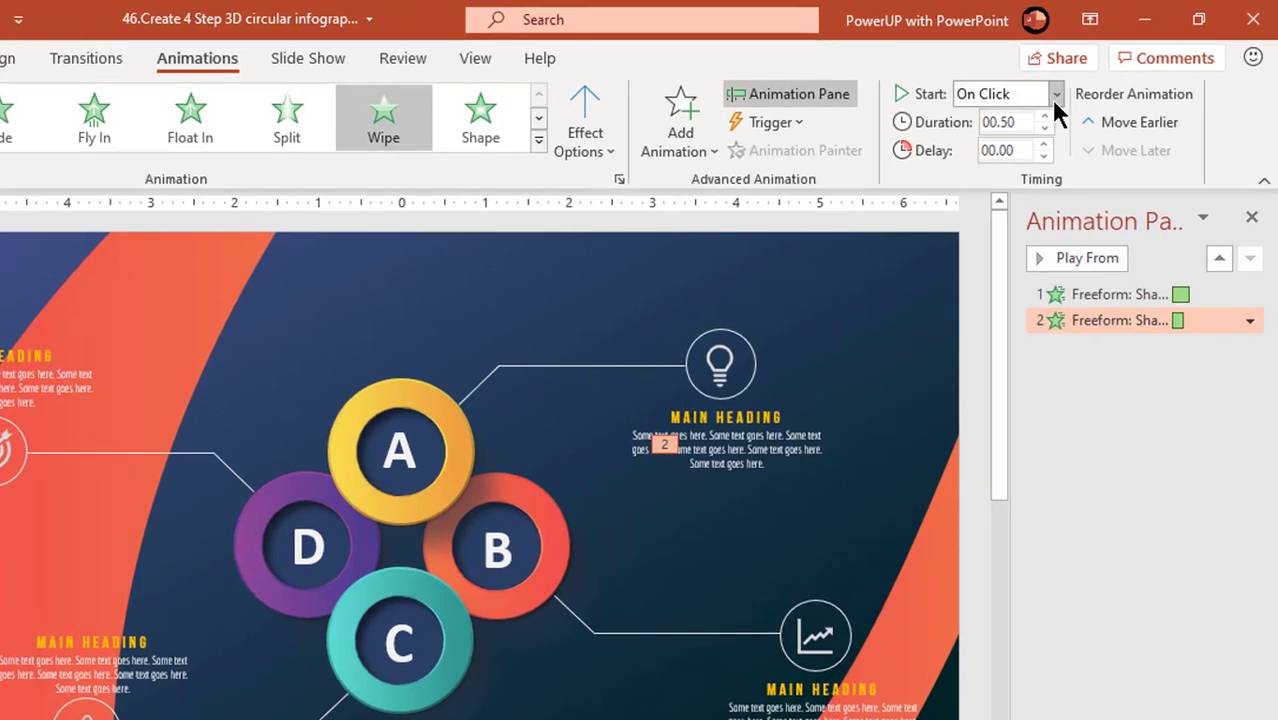
left_click(1056, 94)
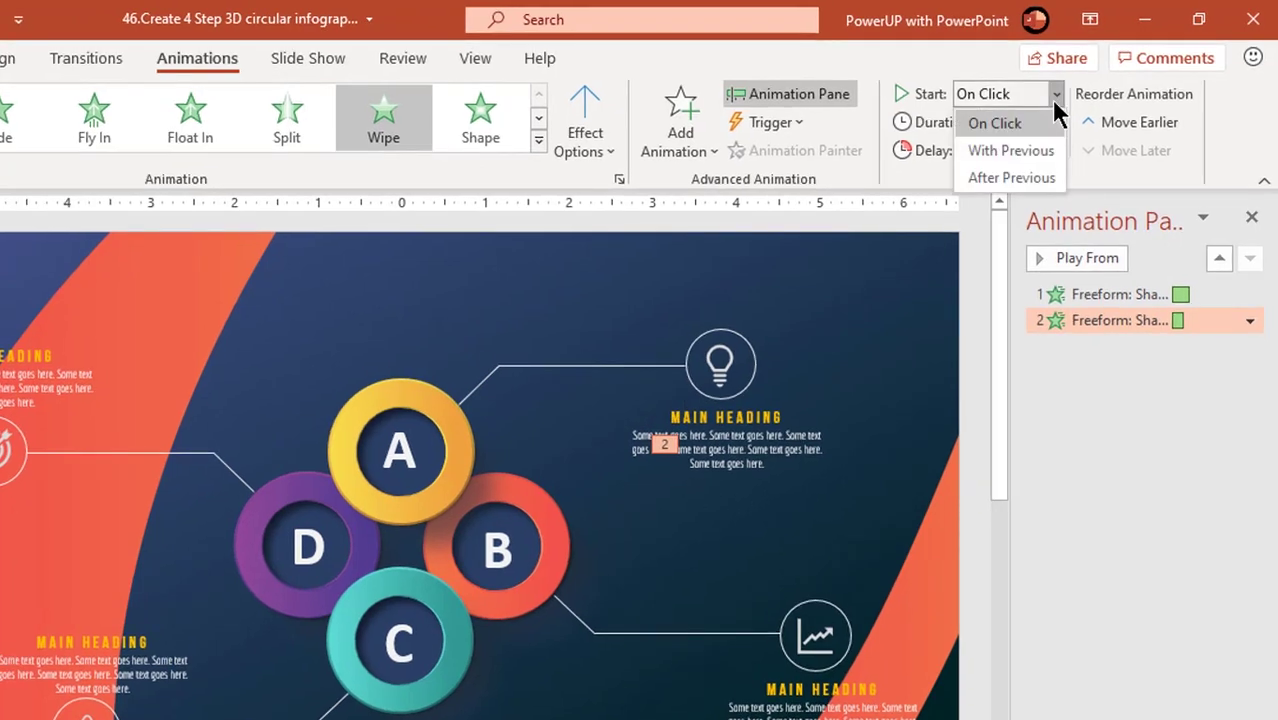
left_click(1022, 148)
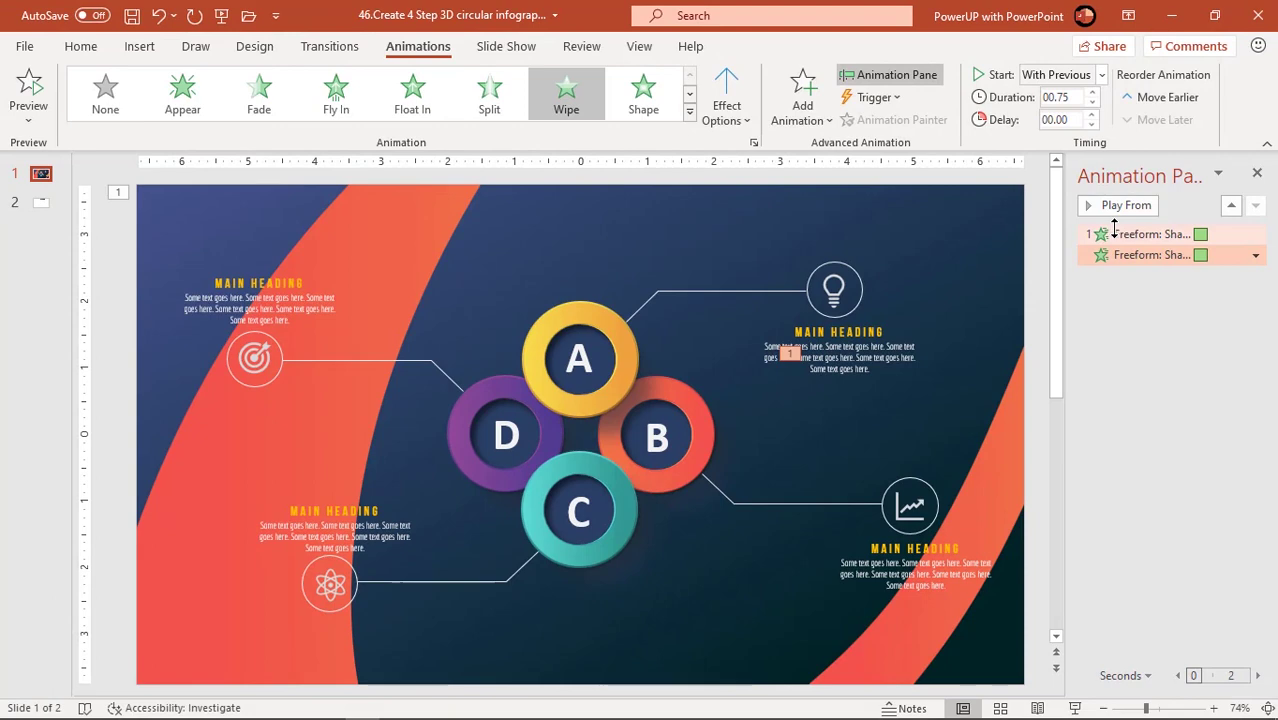
left_click(1116, 232)
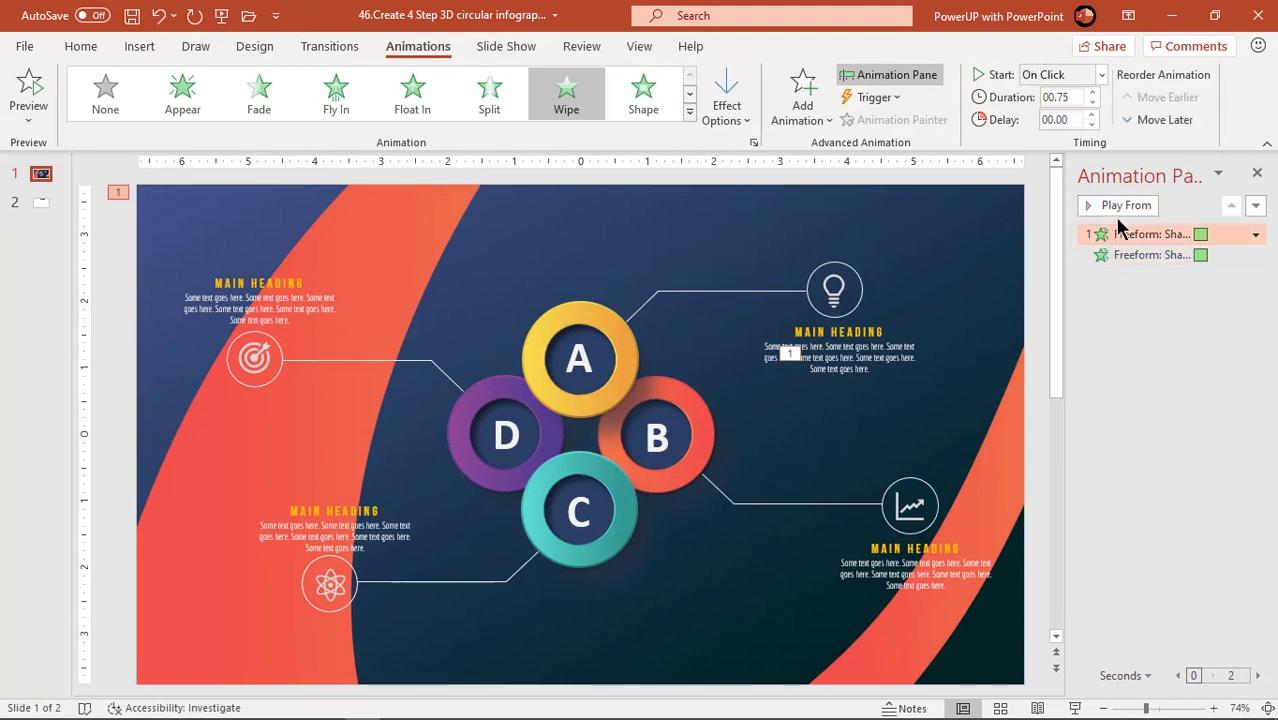
left_click(1120, 208)
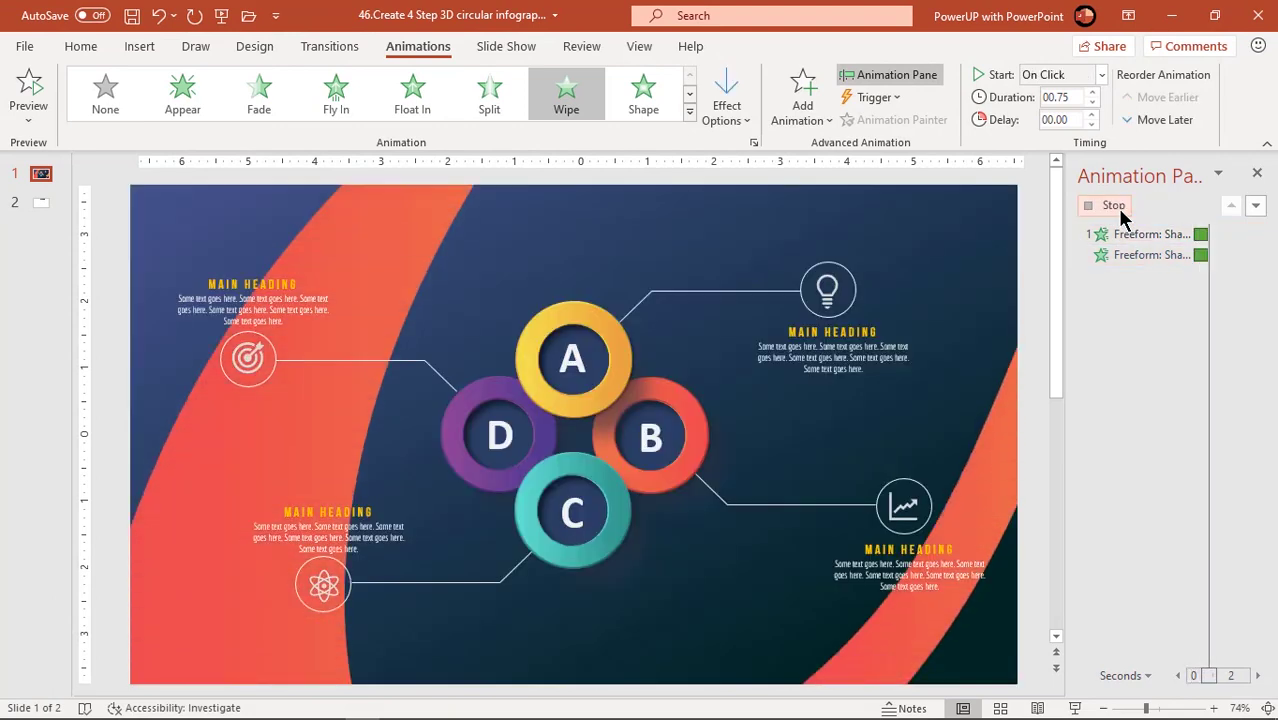
left_click(686, 590)
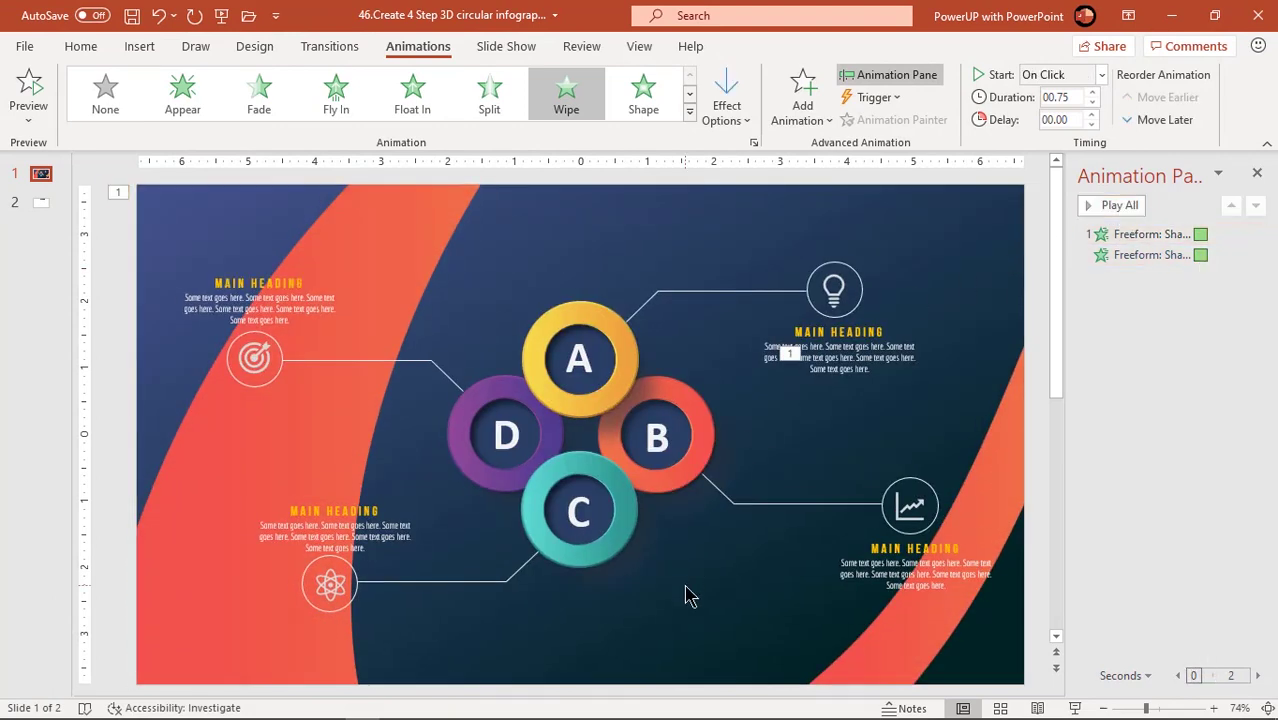
- Apply a Zoom entrance to the circle A group and set its duration to 0.75 seconds
left_click(606, 321)
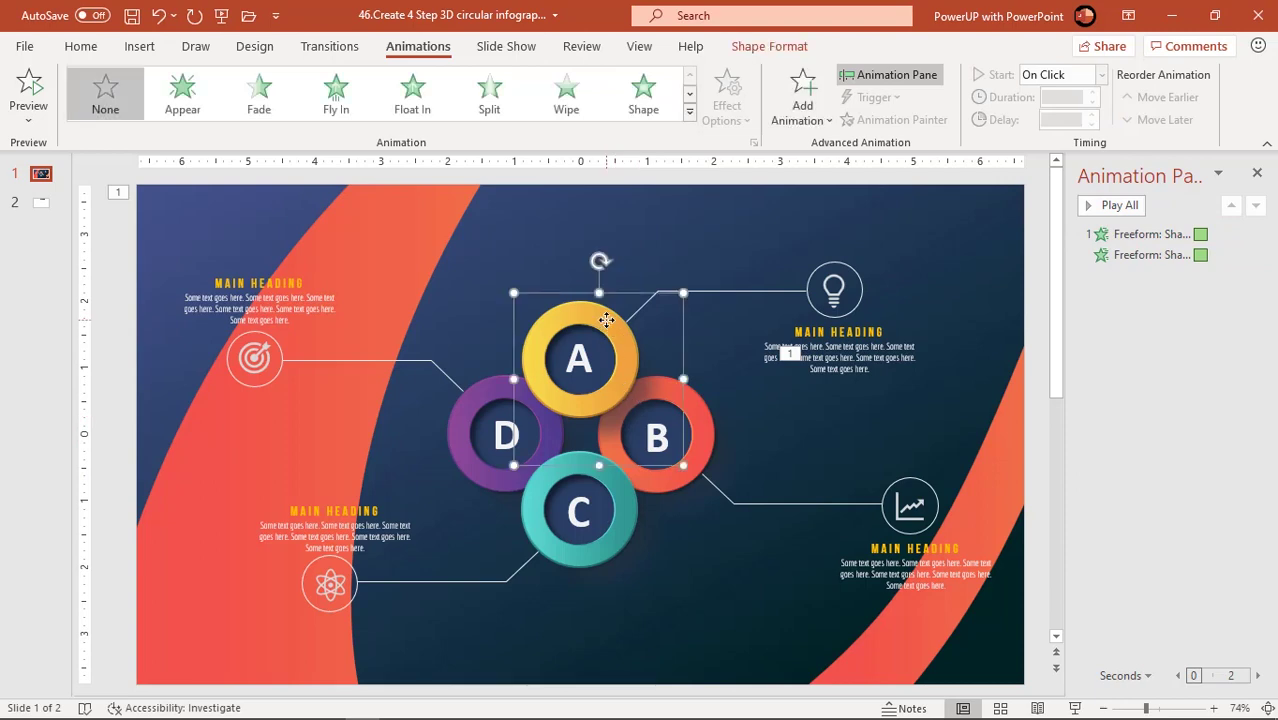
left_click(689, 112)
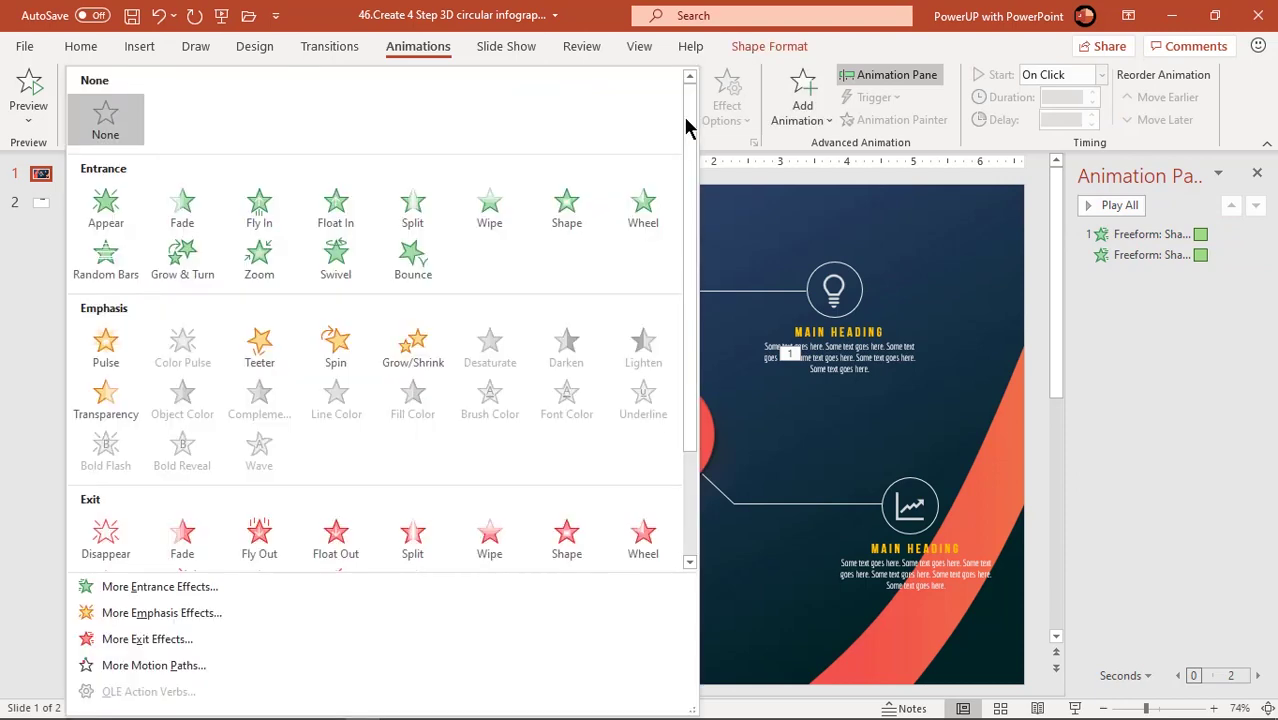
left_click(262, 272)
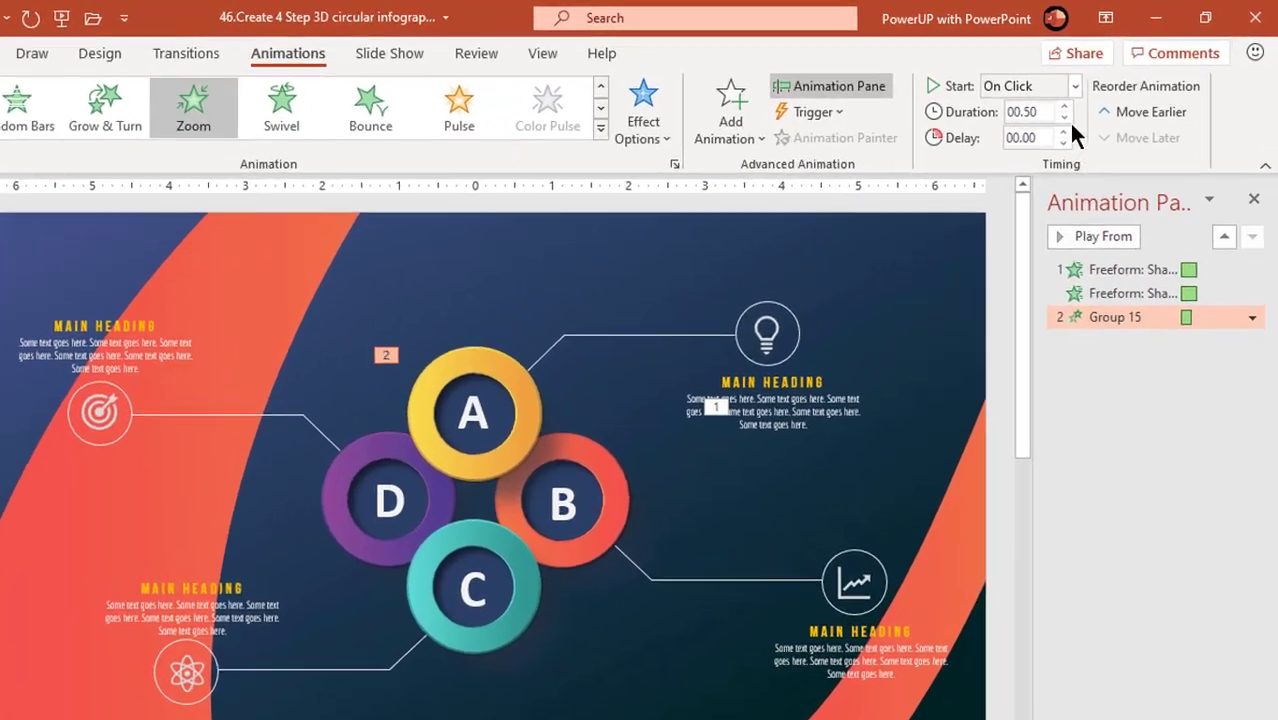
left_click(1064, 107)
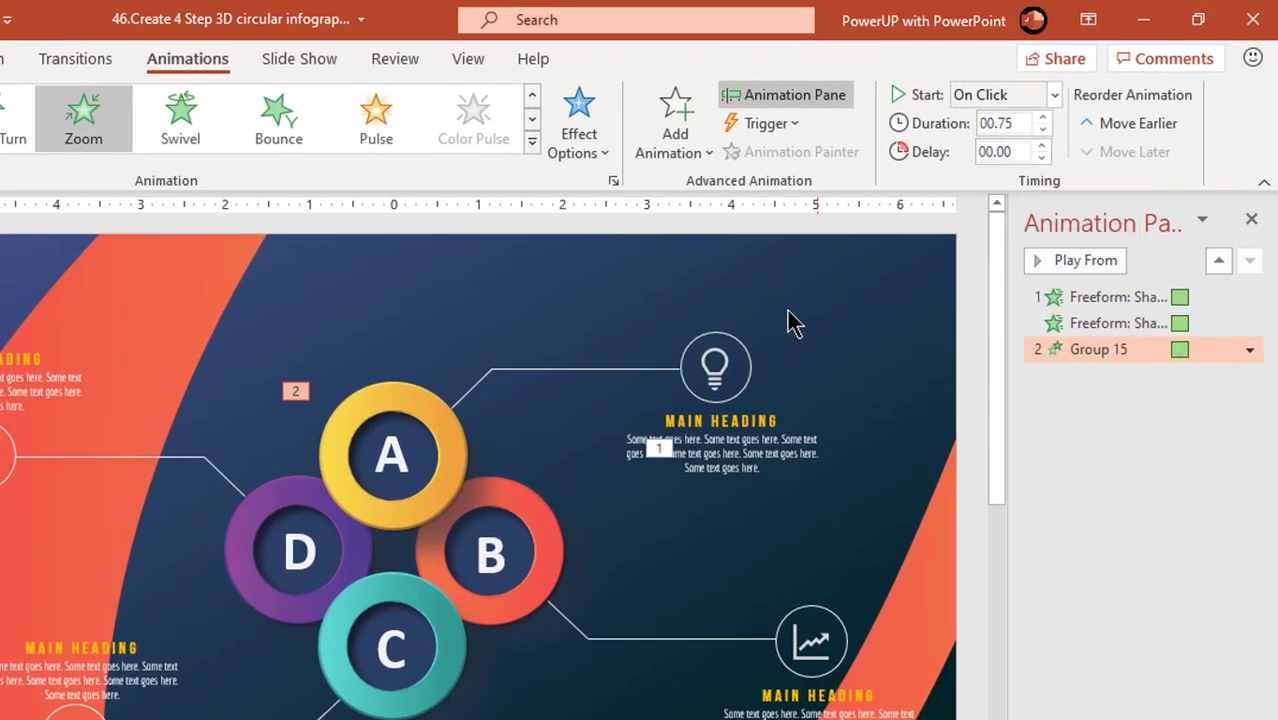
- Make the A-to-lightbulb connector Wipe in from the left, starting After Previous
left_click(506, 370)
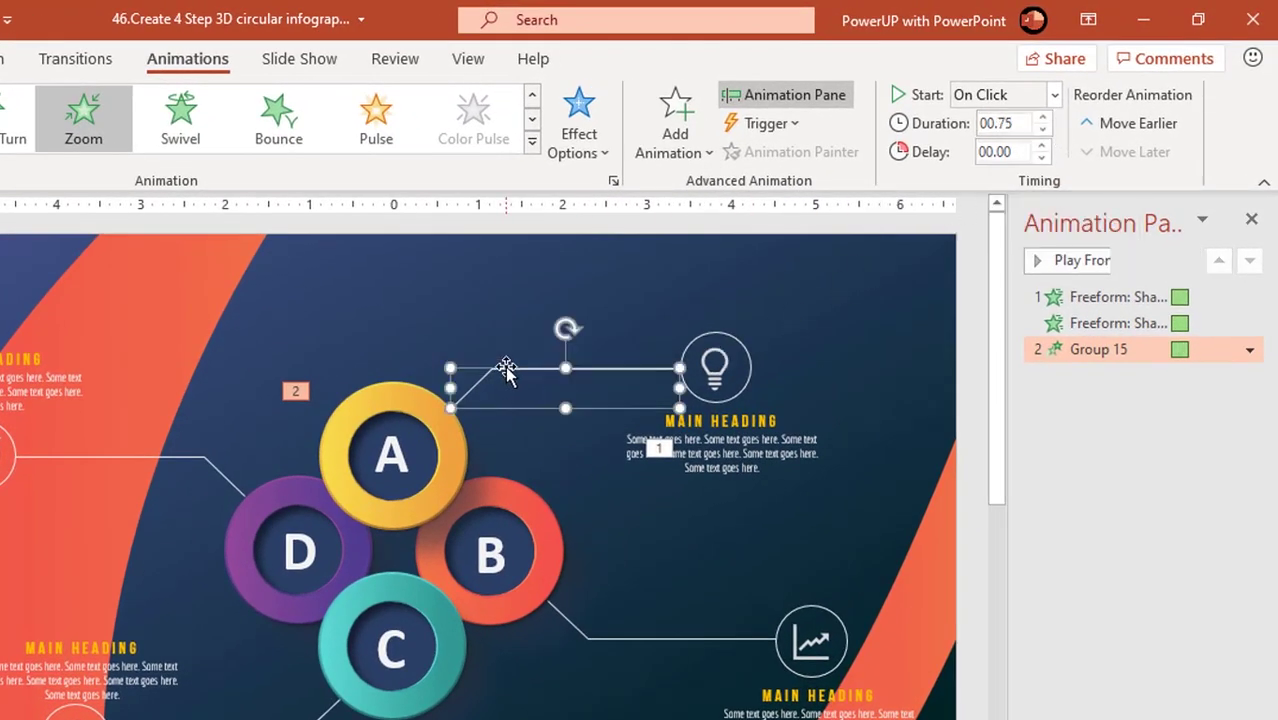
left_click(376, 140)
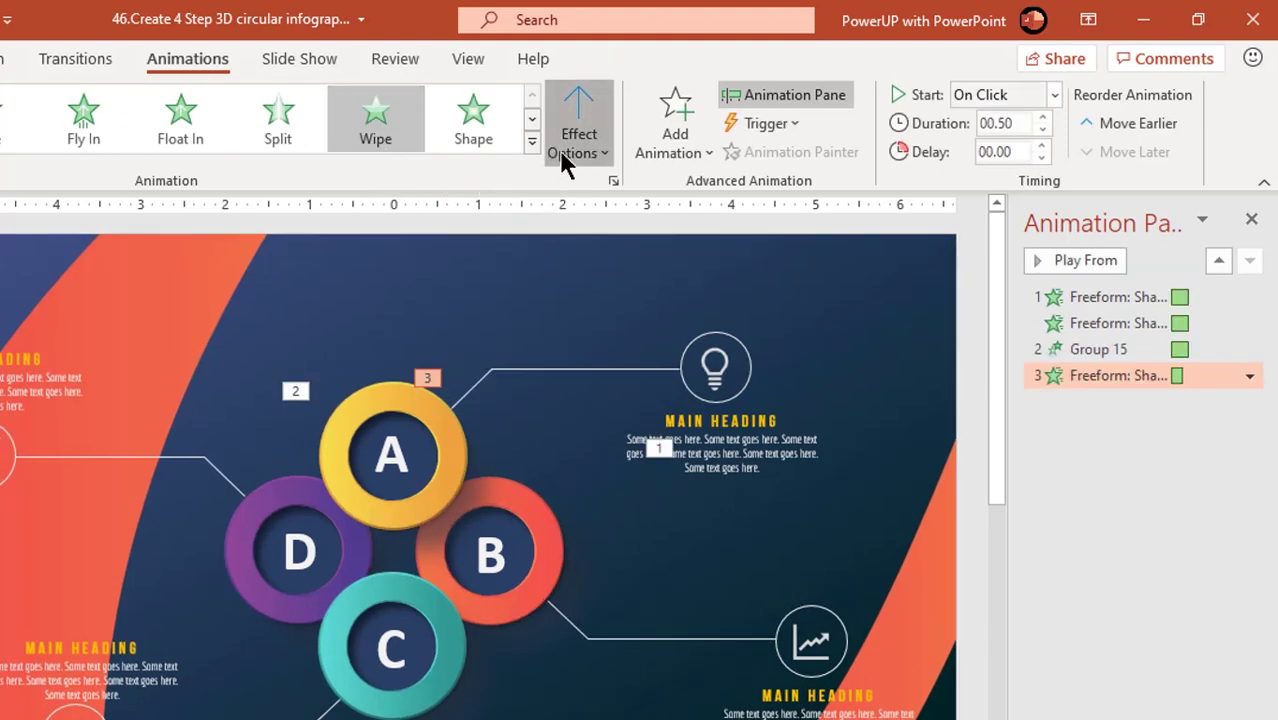
left_click(559, 149)
left_click(588, 288)
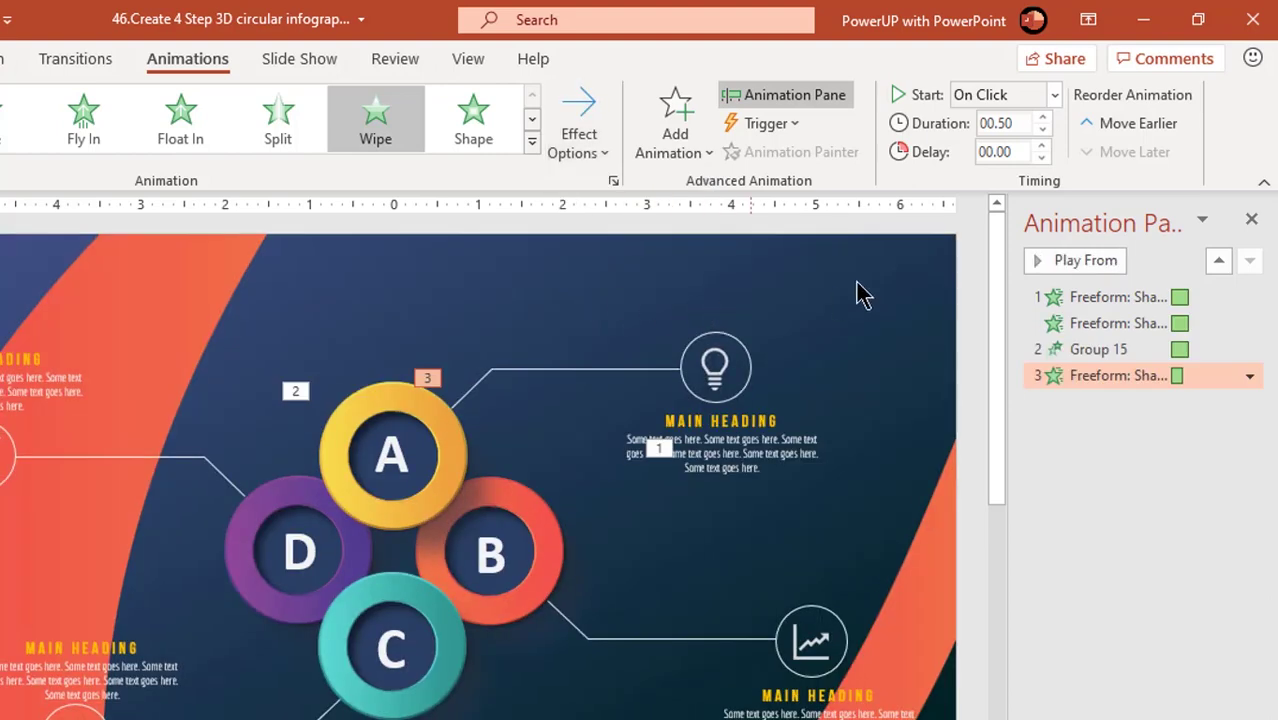
left_click(1052, 95)
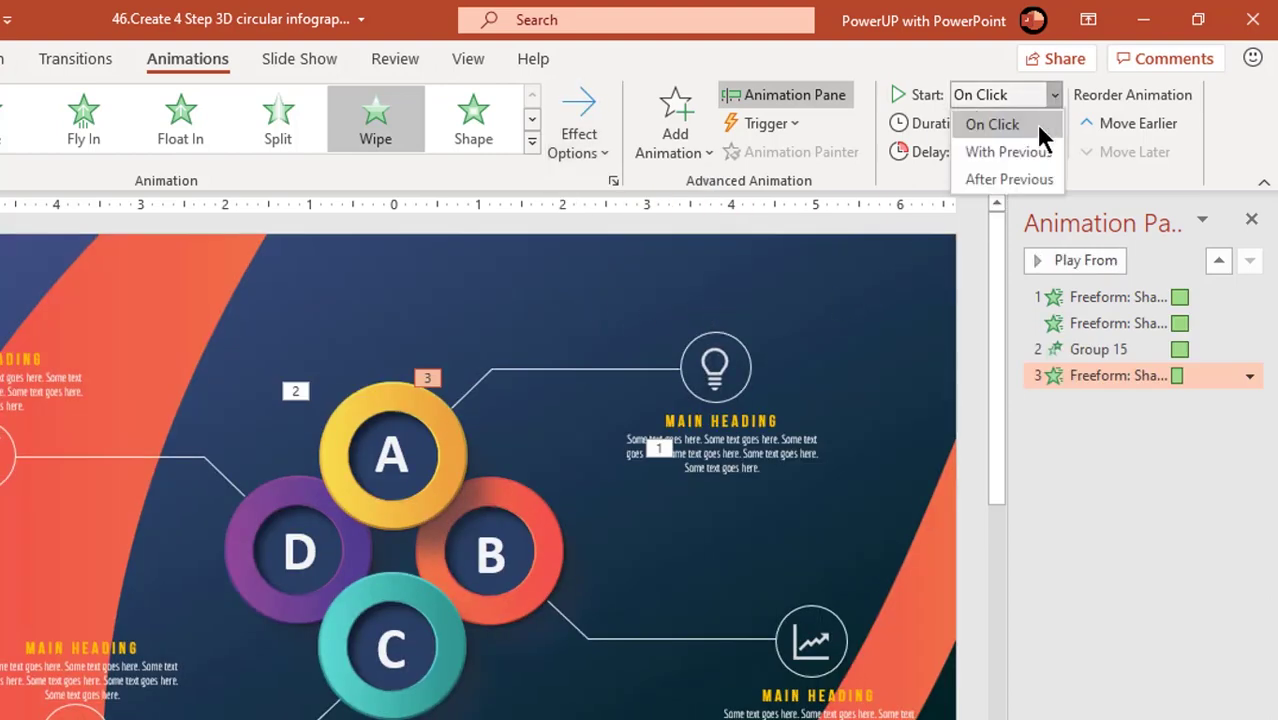
left_click(1012, 171)
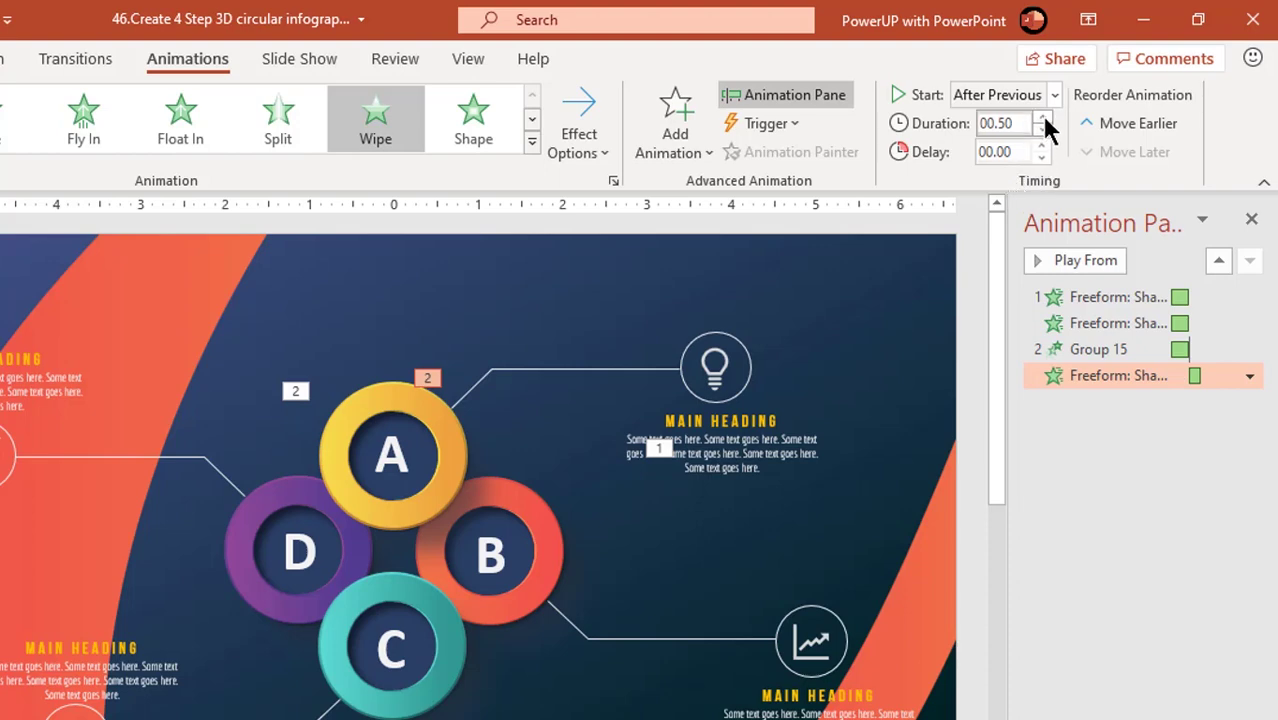
left_click(750, 345)
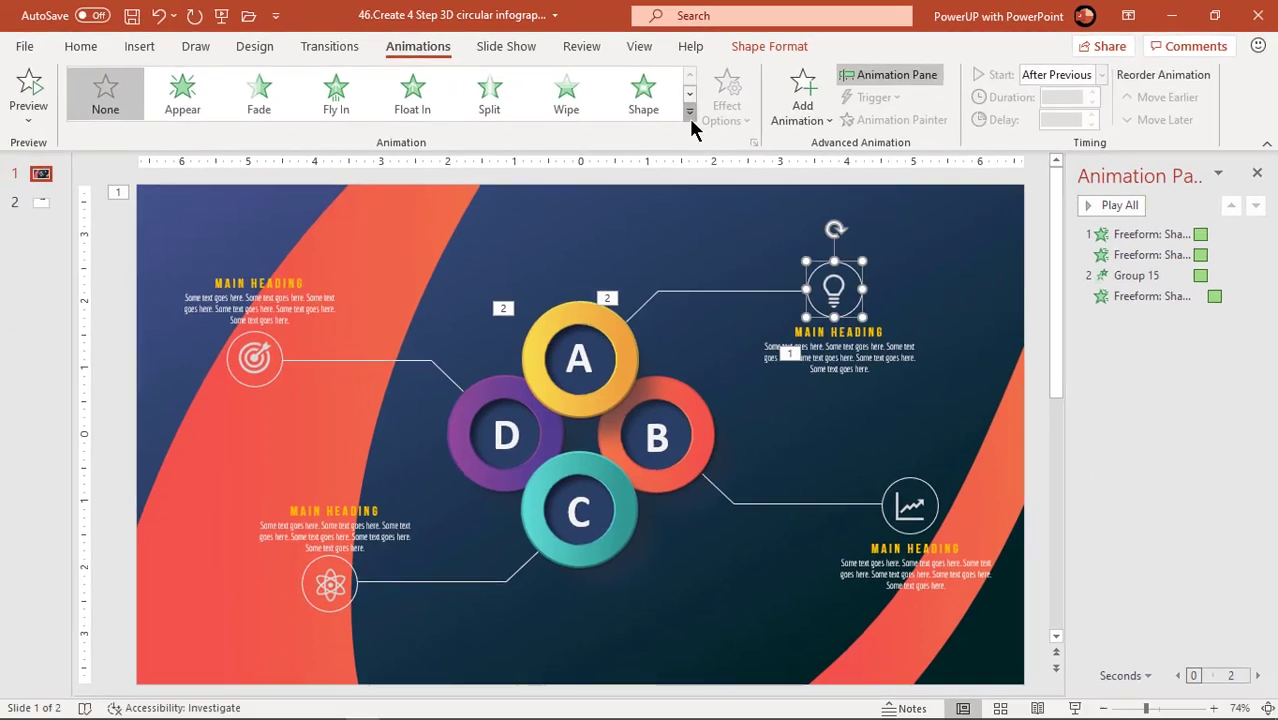
- Give the lightbulb circle a 0.75-second Zoom entrance starting After Previous
left_click(532, 141)
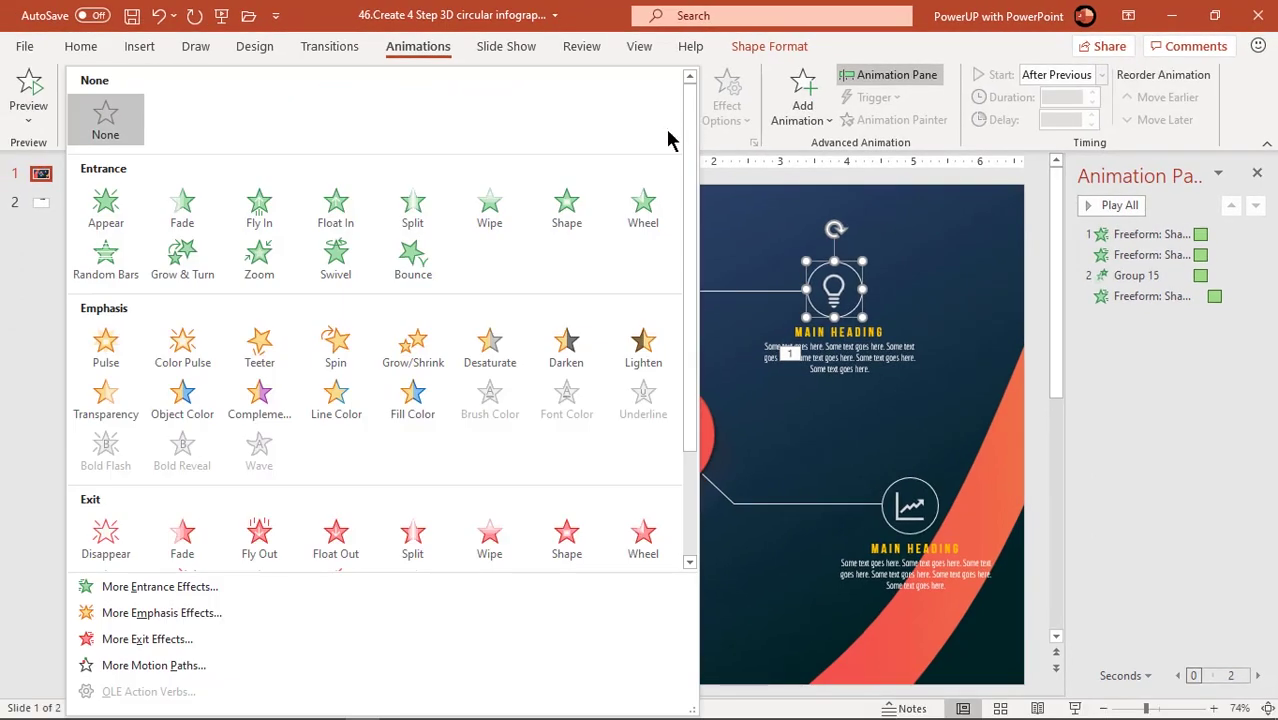
left_click(271, 266)
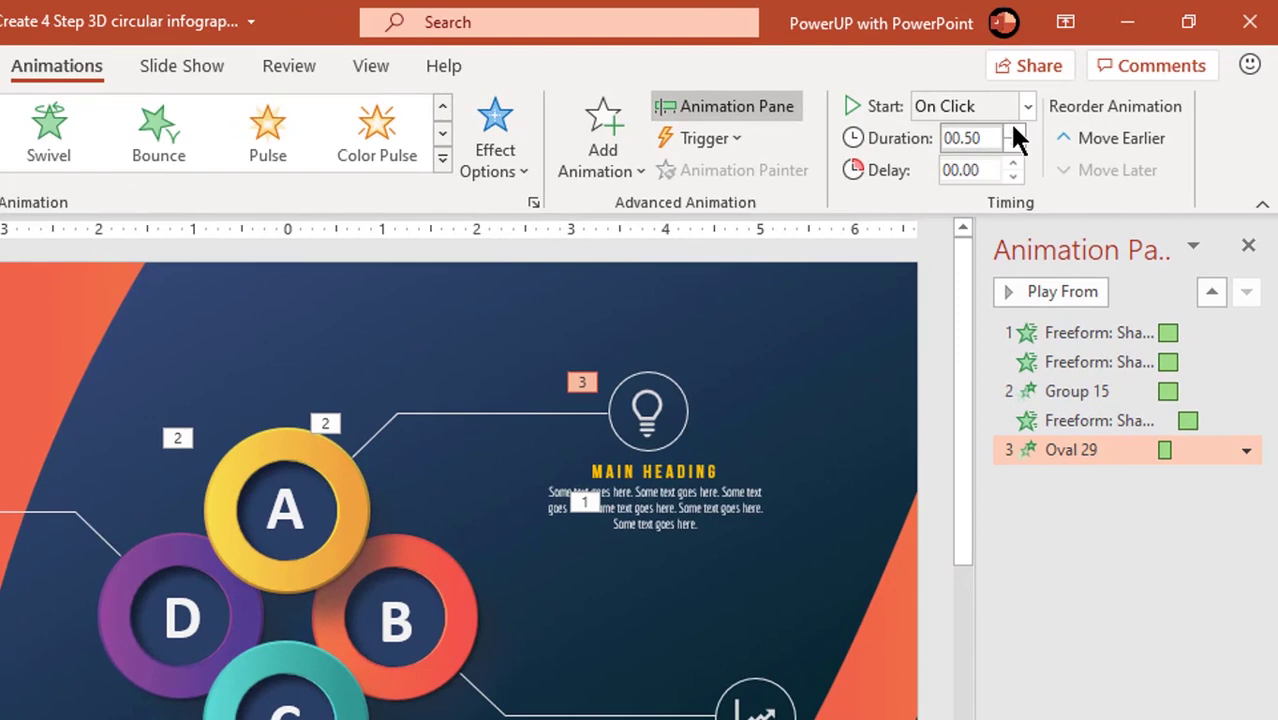
left_click(1025, 107)
left_click(968, 199)
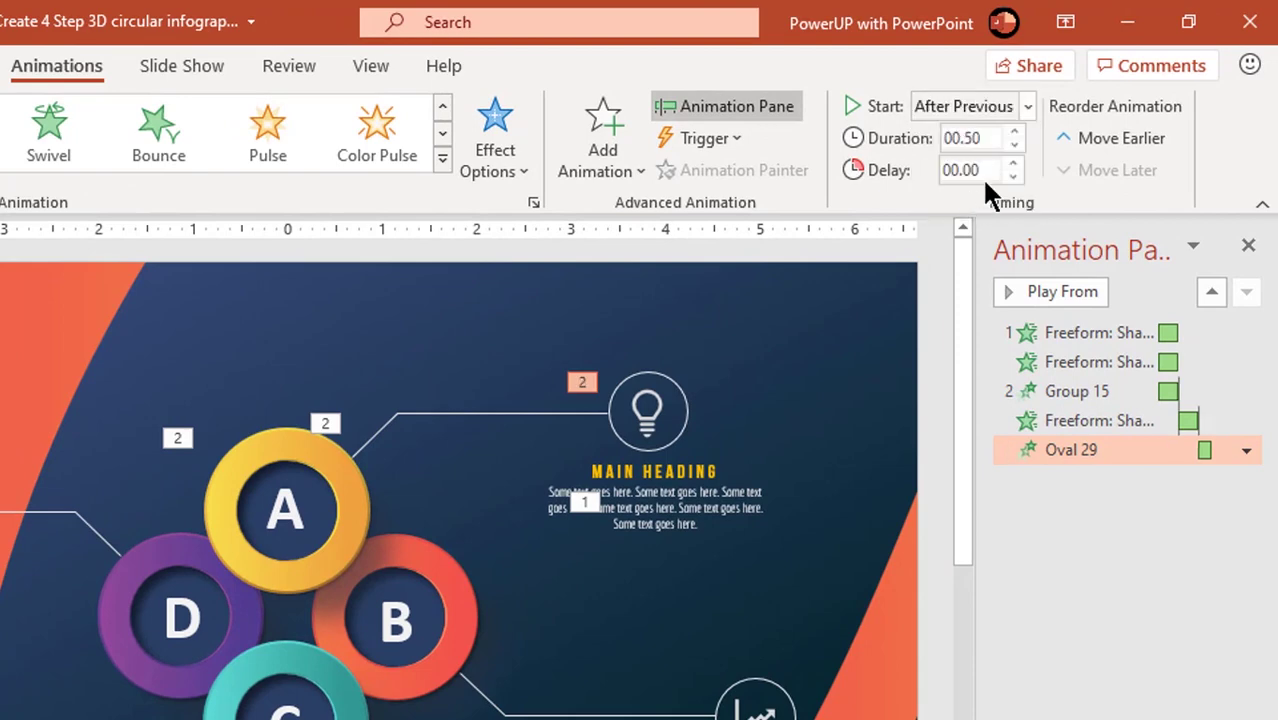
left_click(1014, 131)
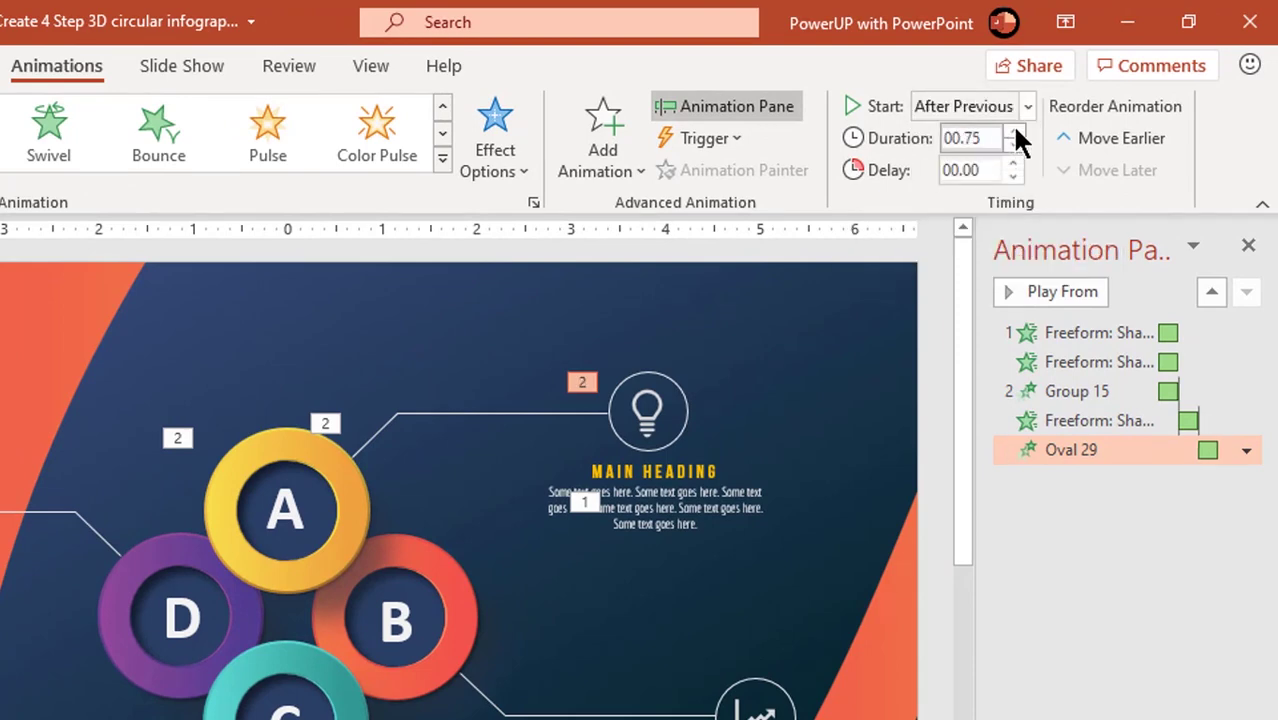
- Zoom in the lightbulb icon, MAIN HEADING text and letter A, starting After Previous
left_click(651, 410)
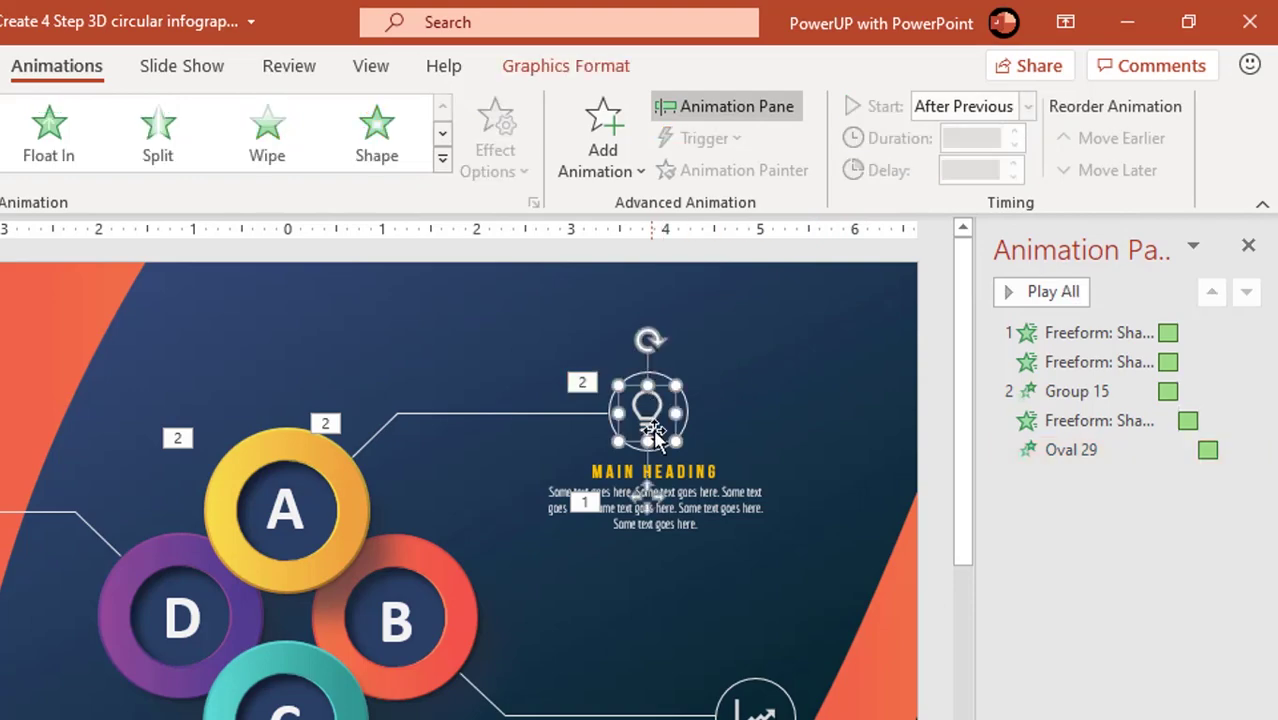
left_click(655, 490, "shift")
left_click(285, 510, "shift")
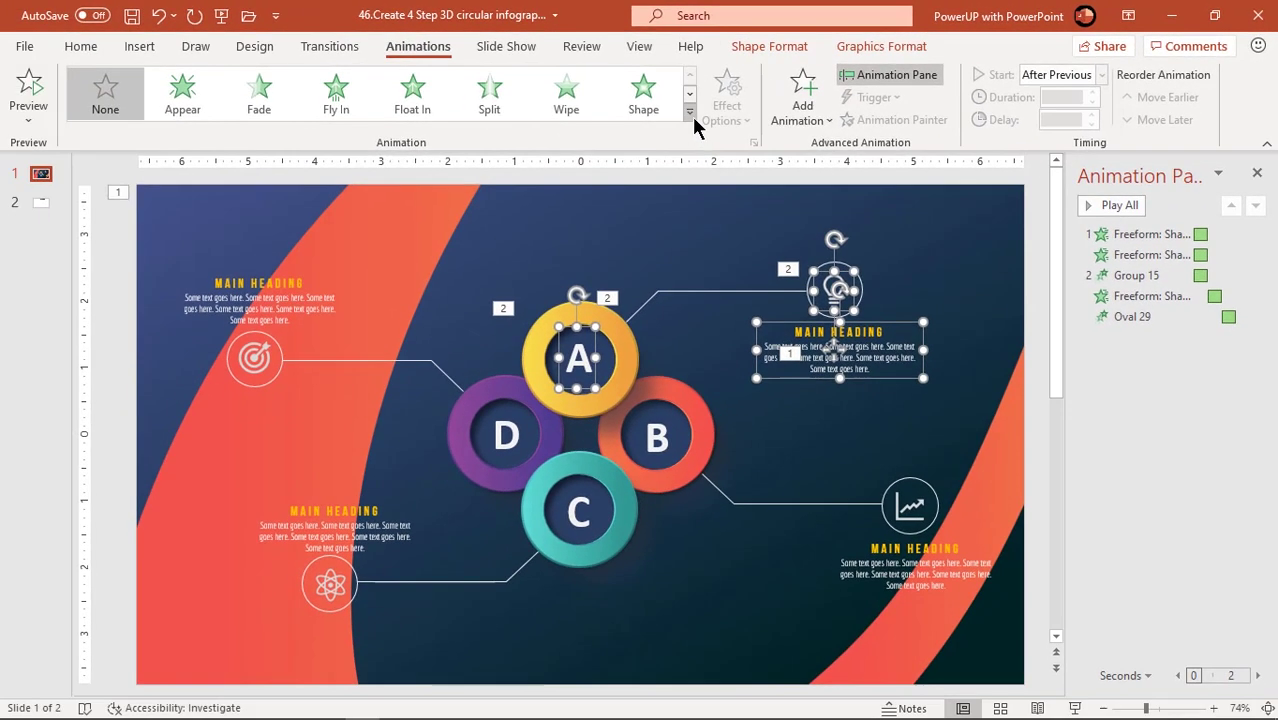
left_click(690, 112)
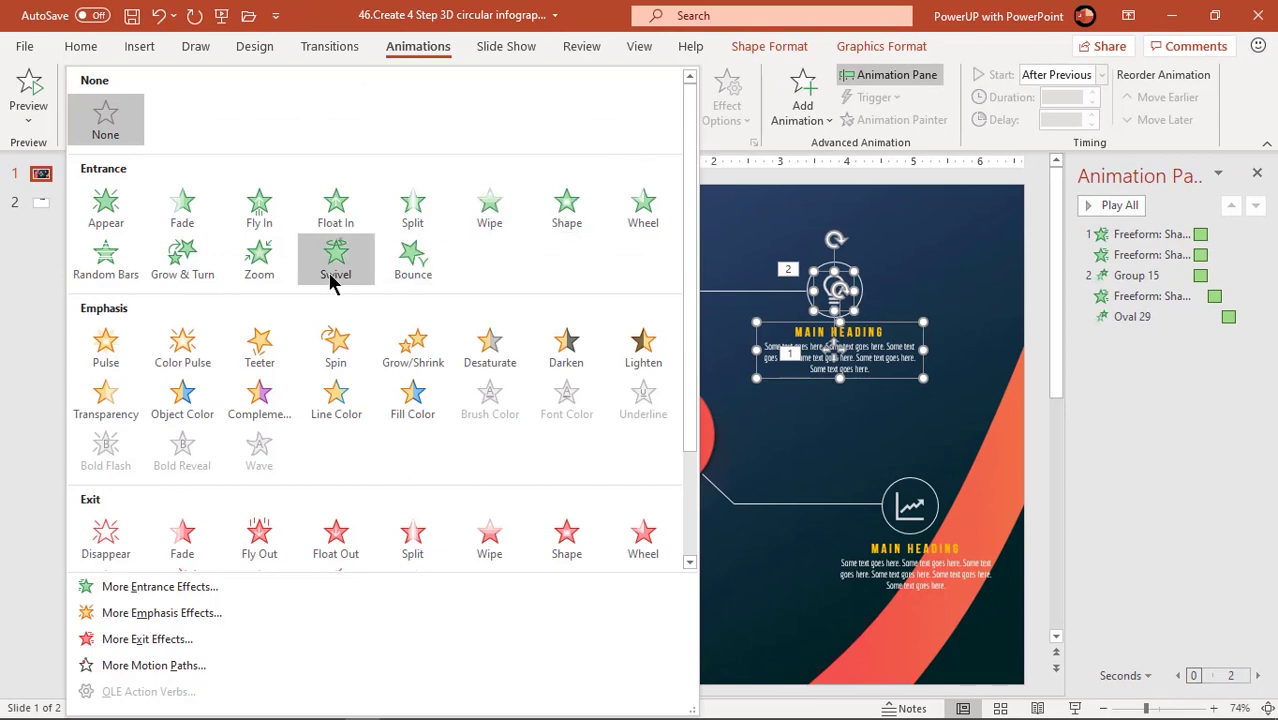
left_click(263, 276)
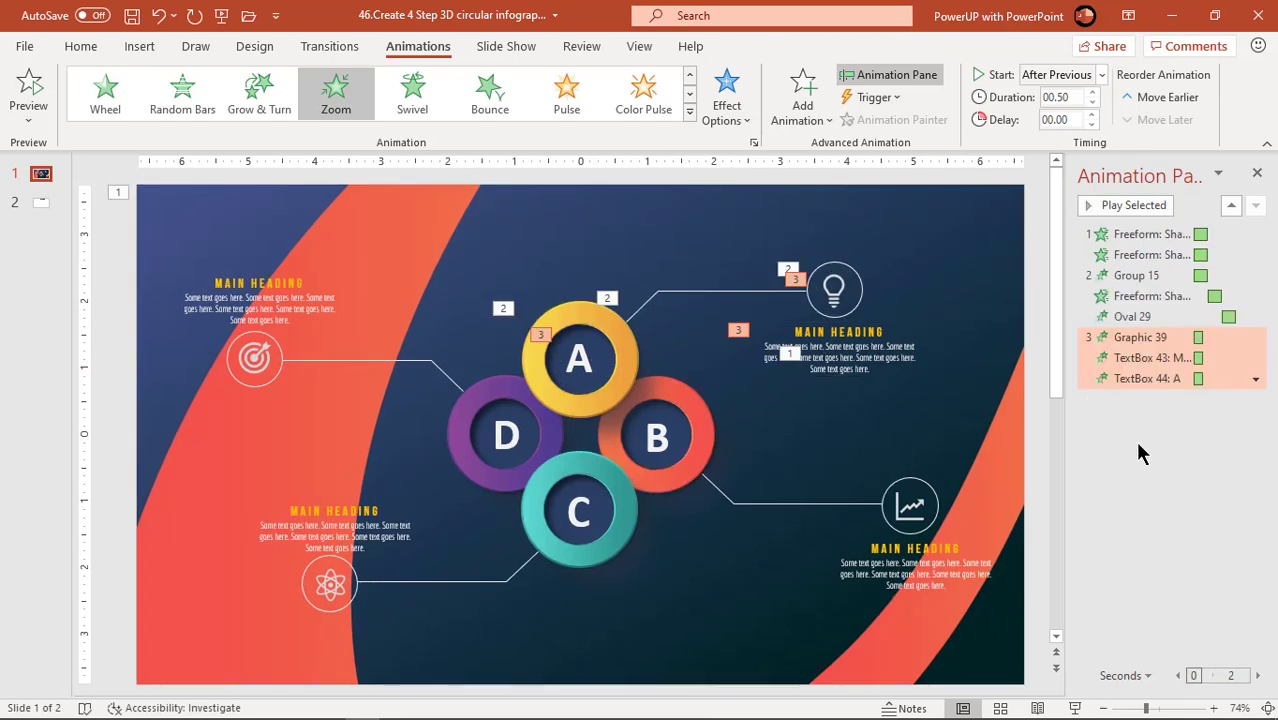
left_click(1135, 440)
left_click(1130, 338)
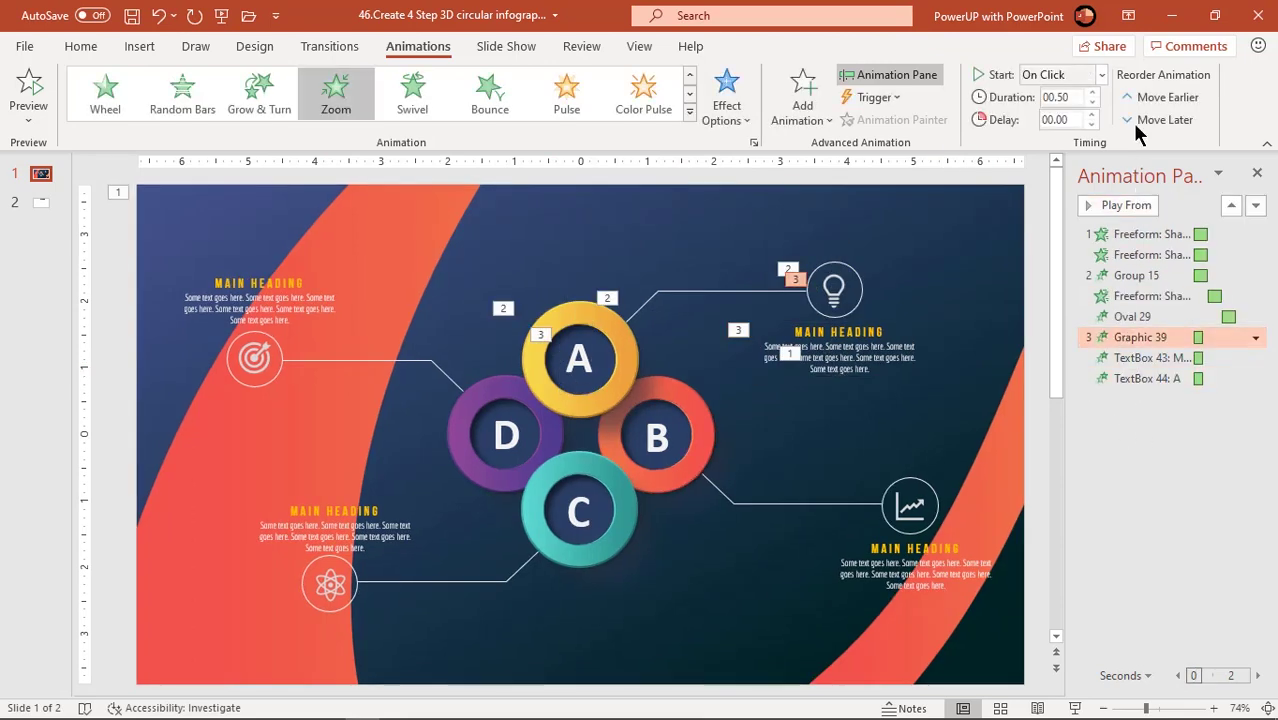
left_click(1101, 75)
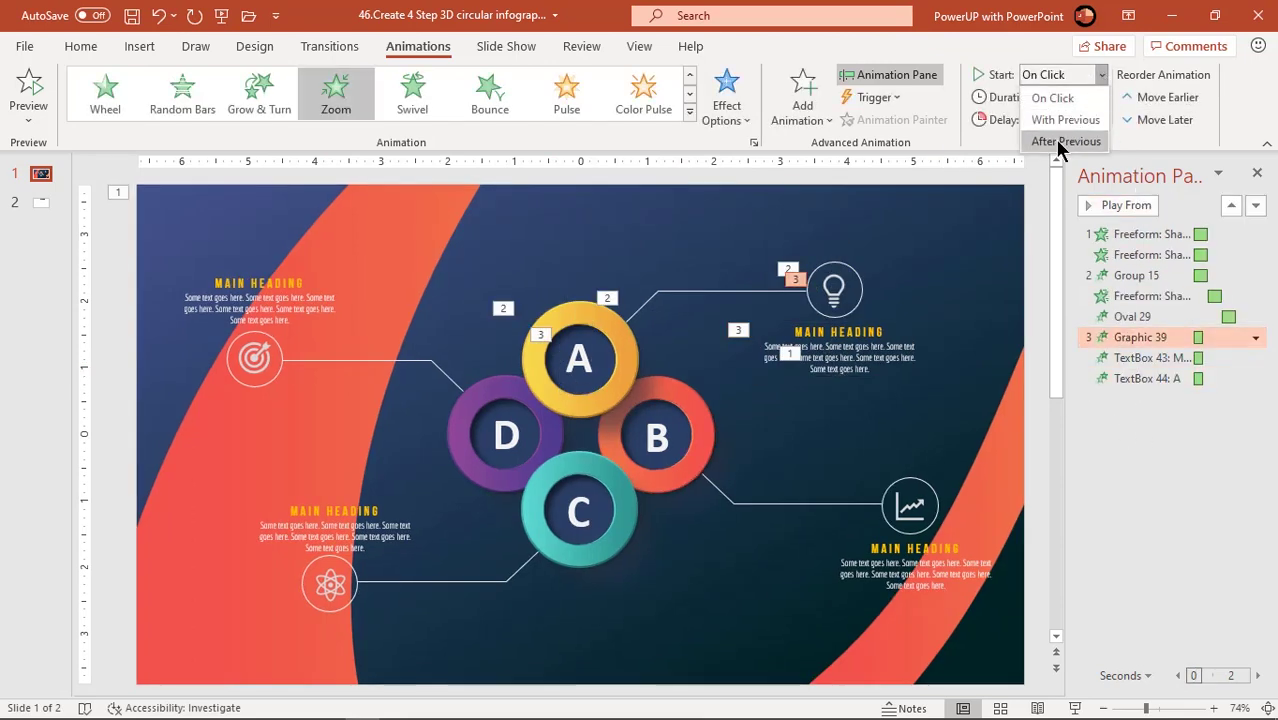
left_click(1054, 137)
left_click(1180, 453)
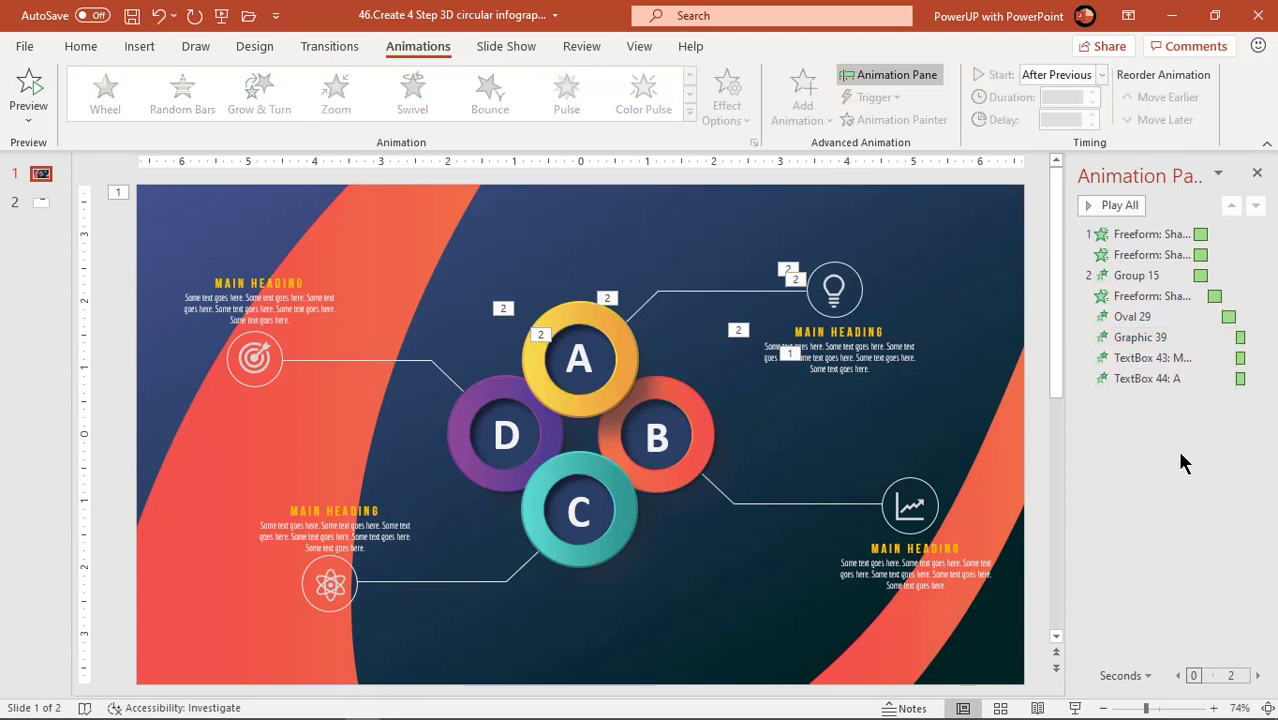
left_click(1128, 236)
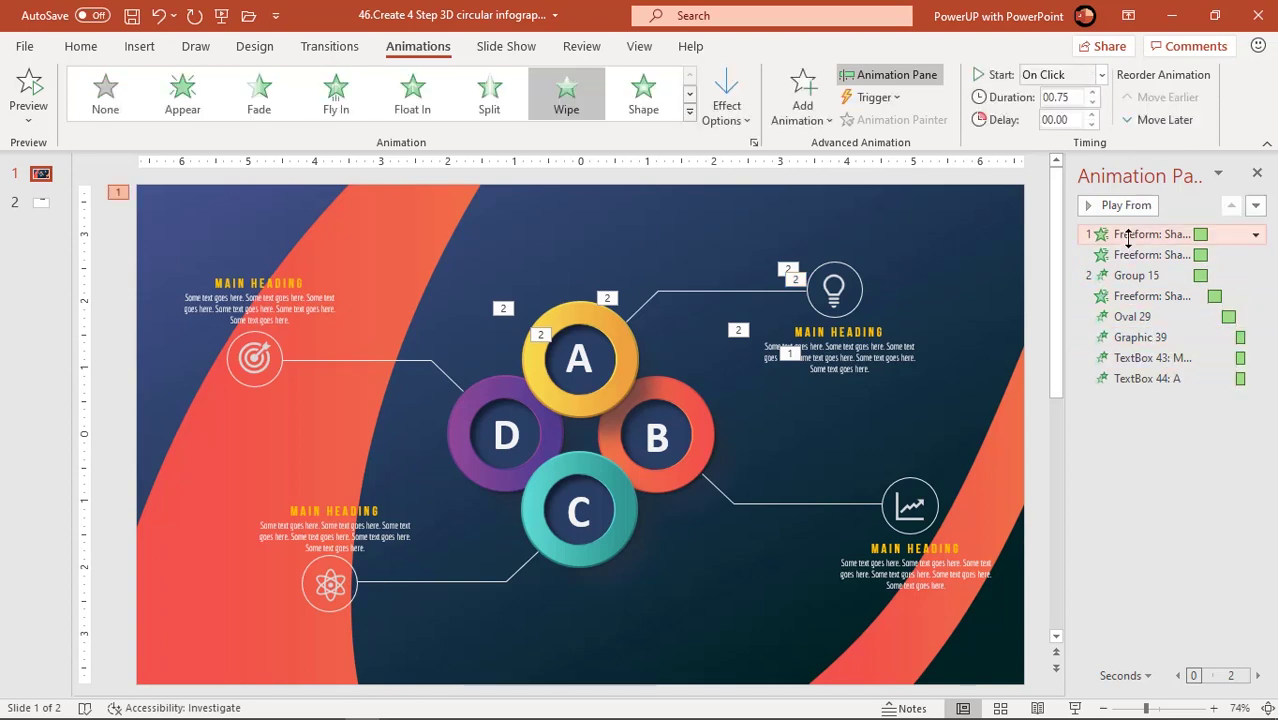
left_click(1126, 206)
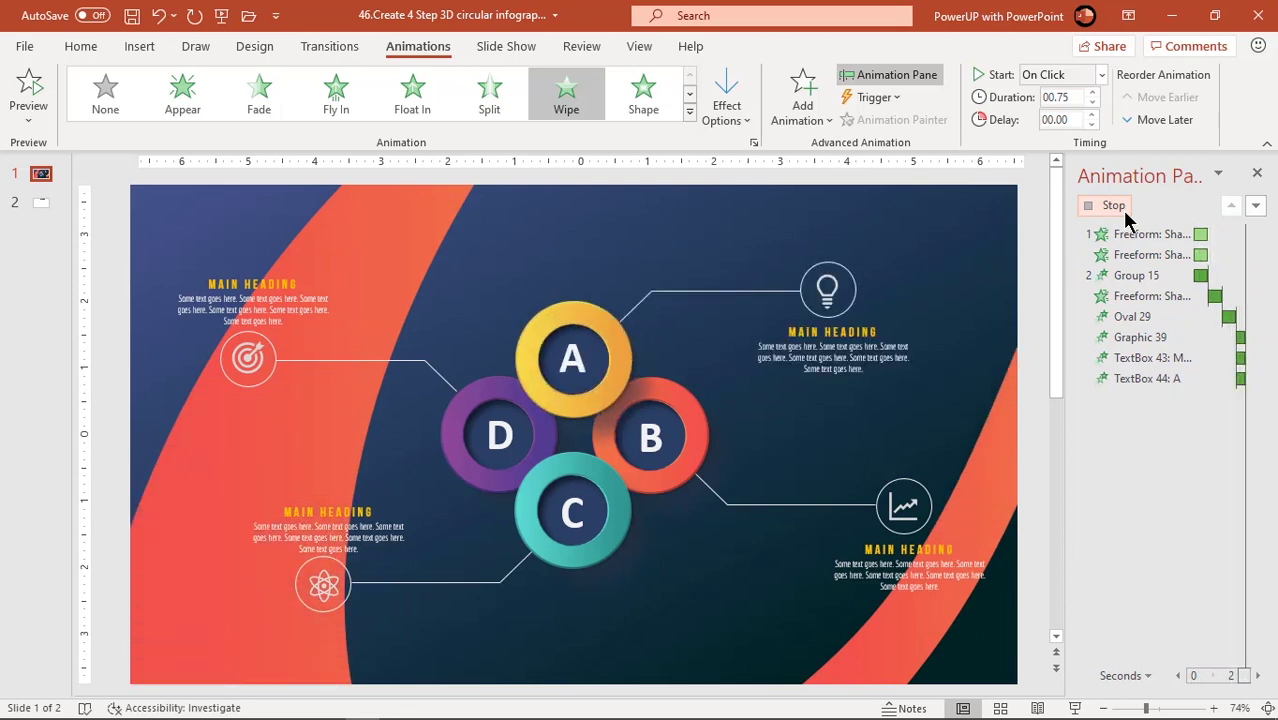
left_click(948, 308)
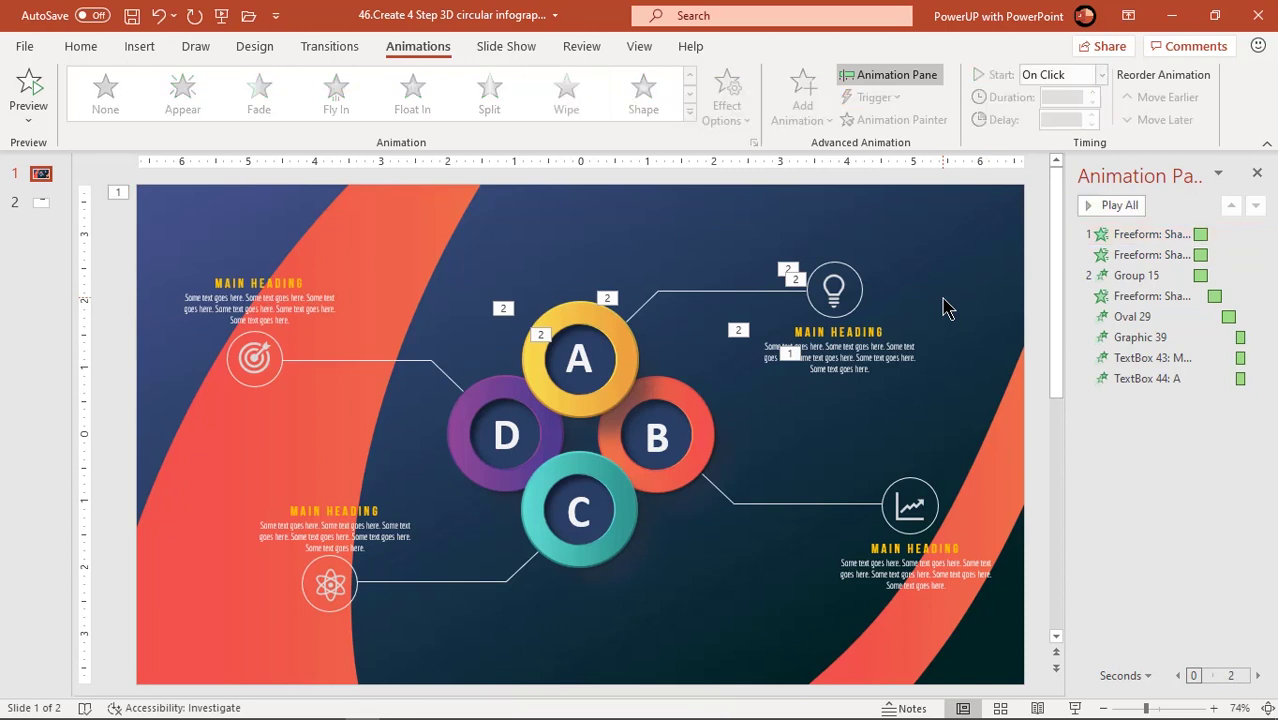
left_click(700, 428)
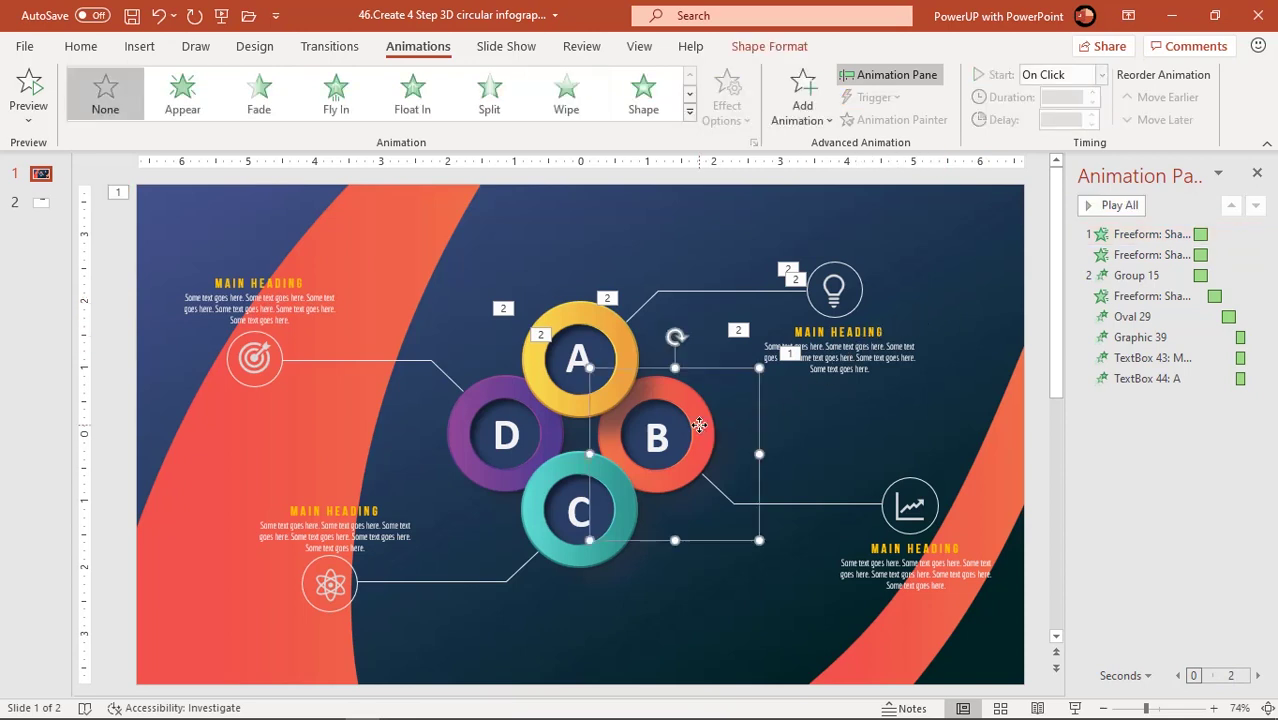
- Zoom in ring B's group, then Wipe its chart-icon connector from the left After Previous
left_click(689, 111)
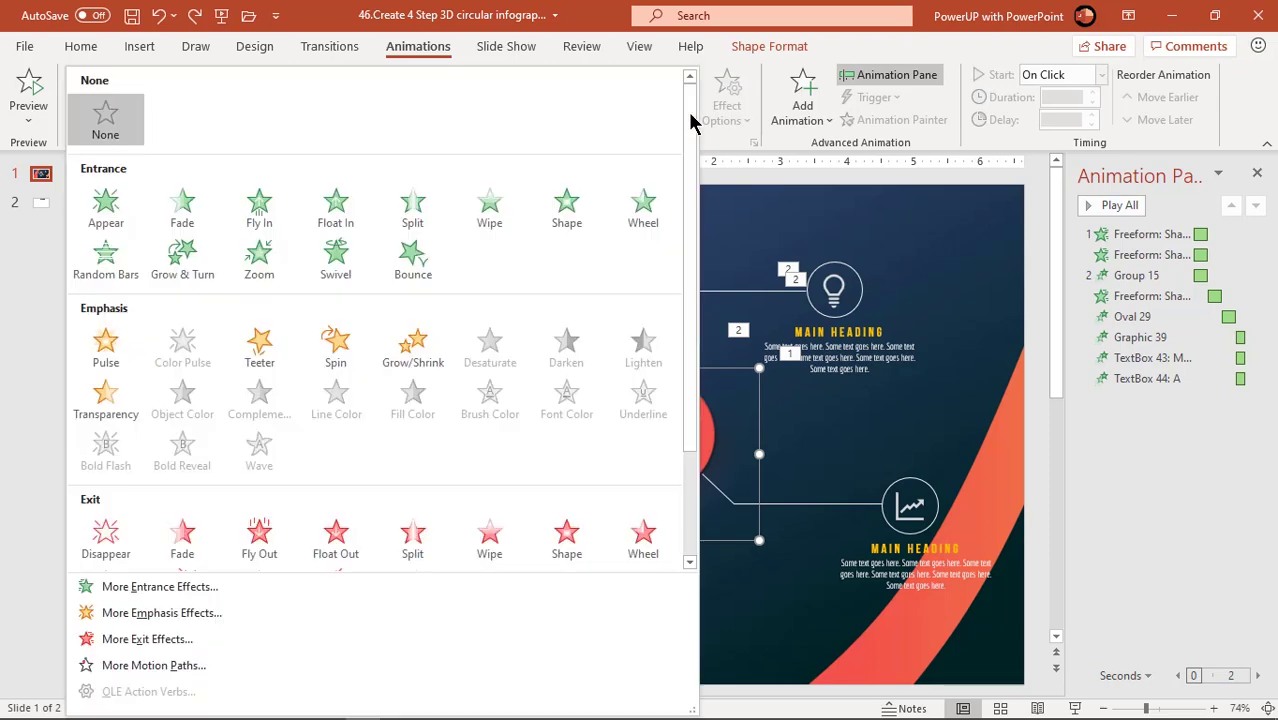
left_click(272, 264)
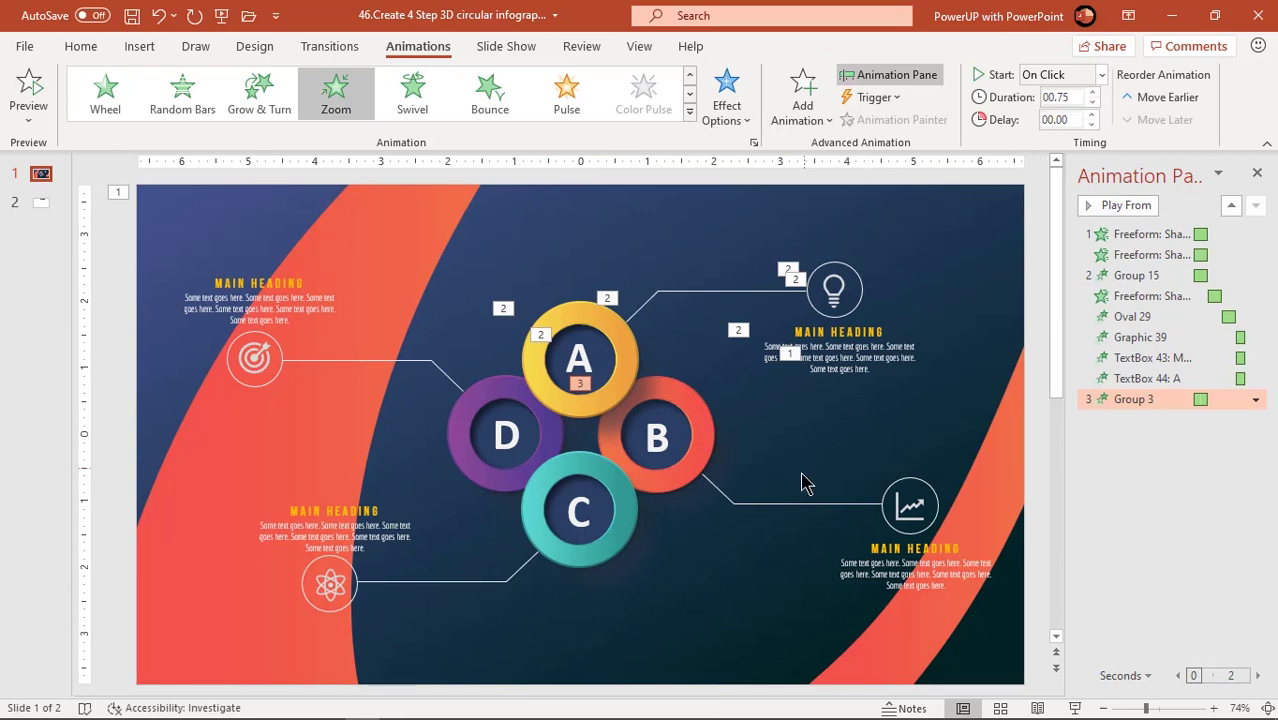
left_click(780, 503)
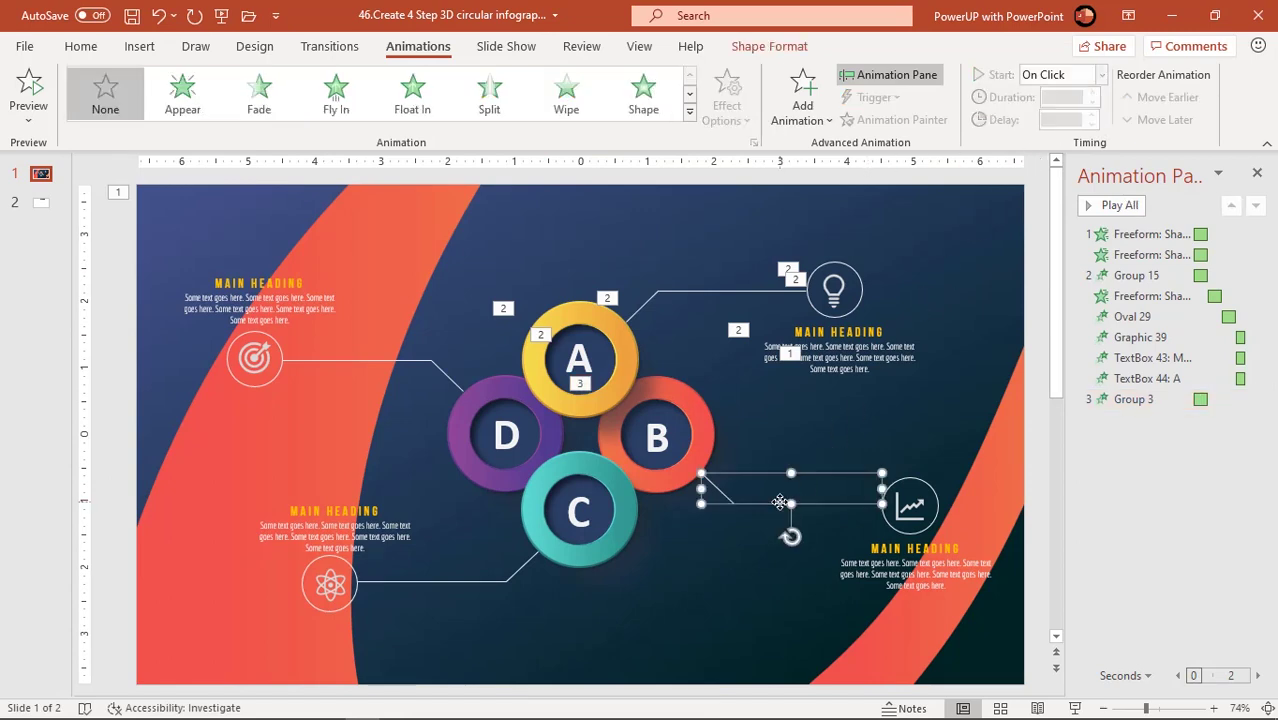
left_click(582, 103)
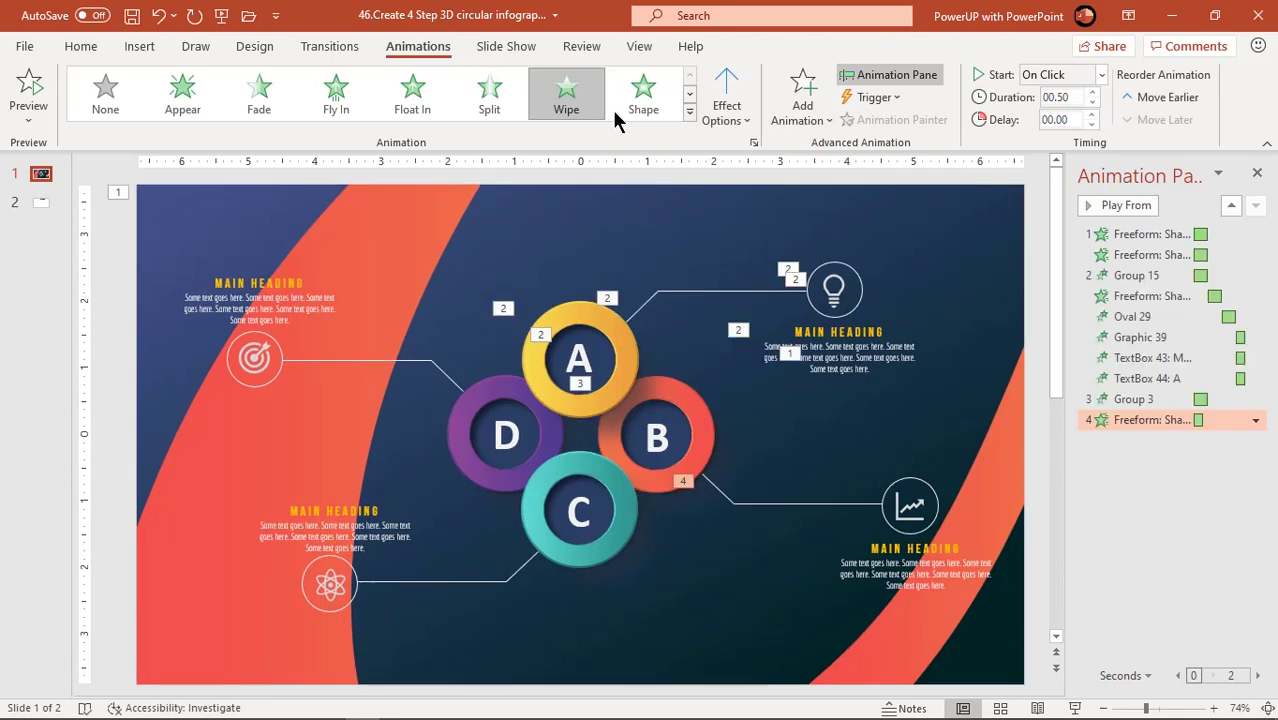
left_click(727, 100)
left_click(740, 222)
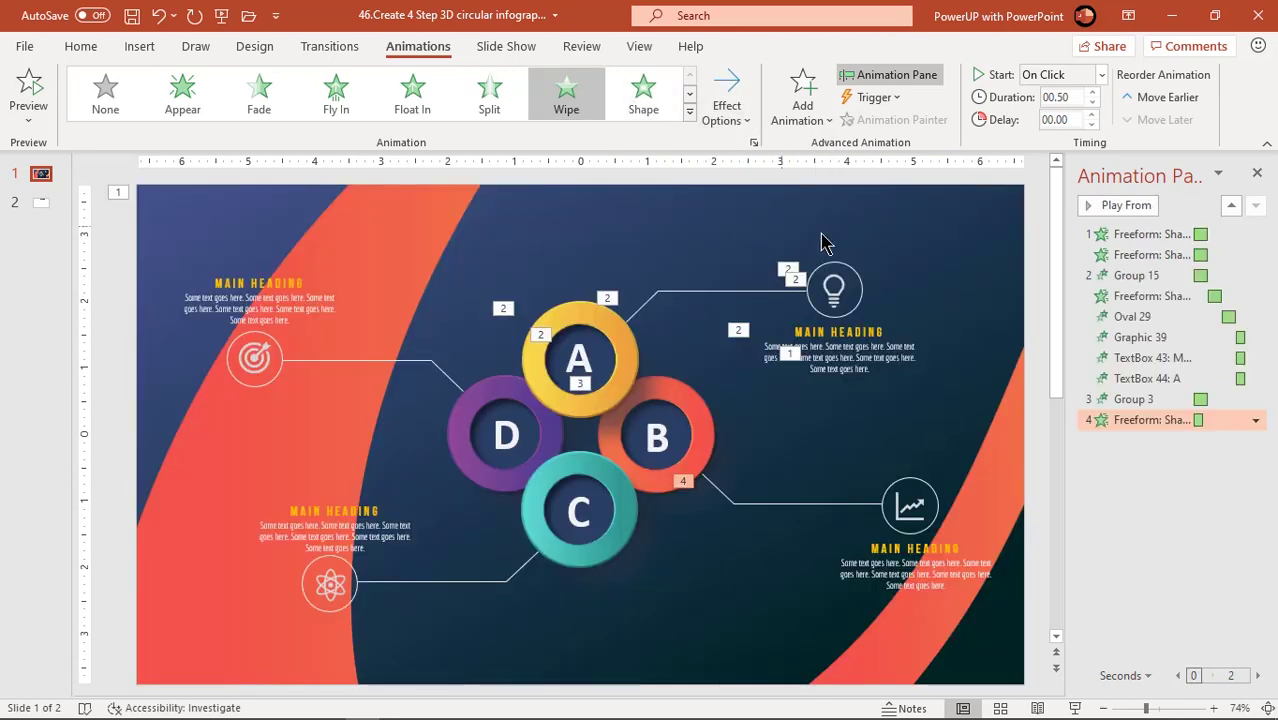
left_click(1100, 74)
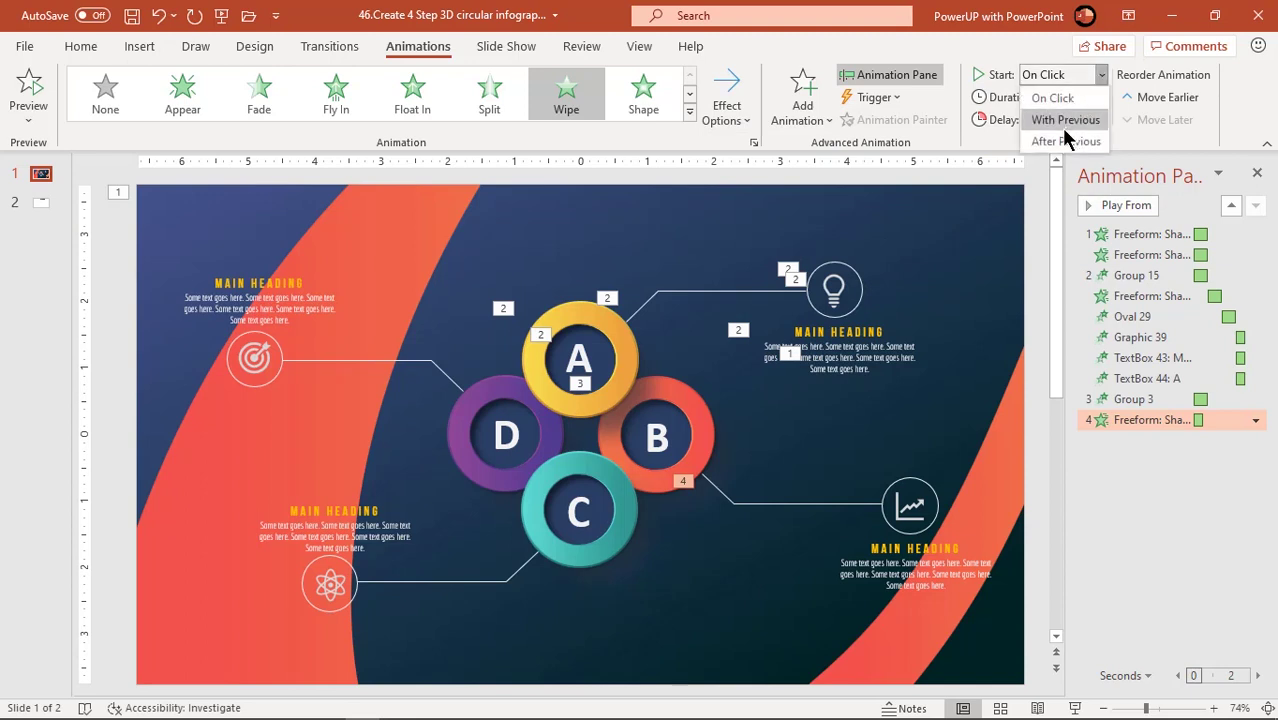
left_click(1064, 141)
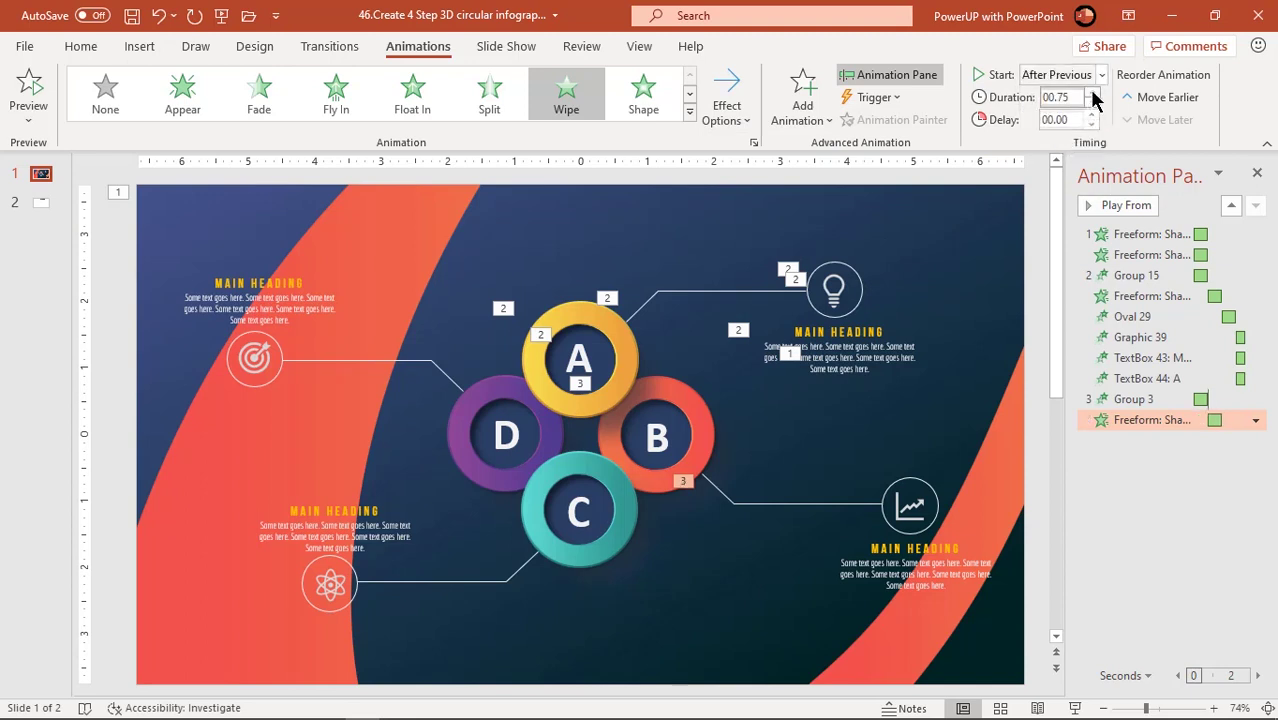
- Give the ring around the chart icon a Zoom entrance starting After Previous
left_click(930, 485)
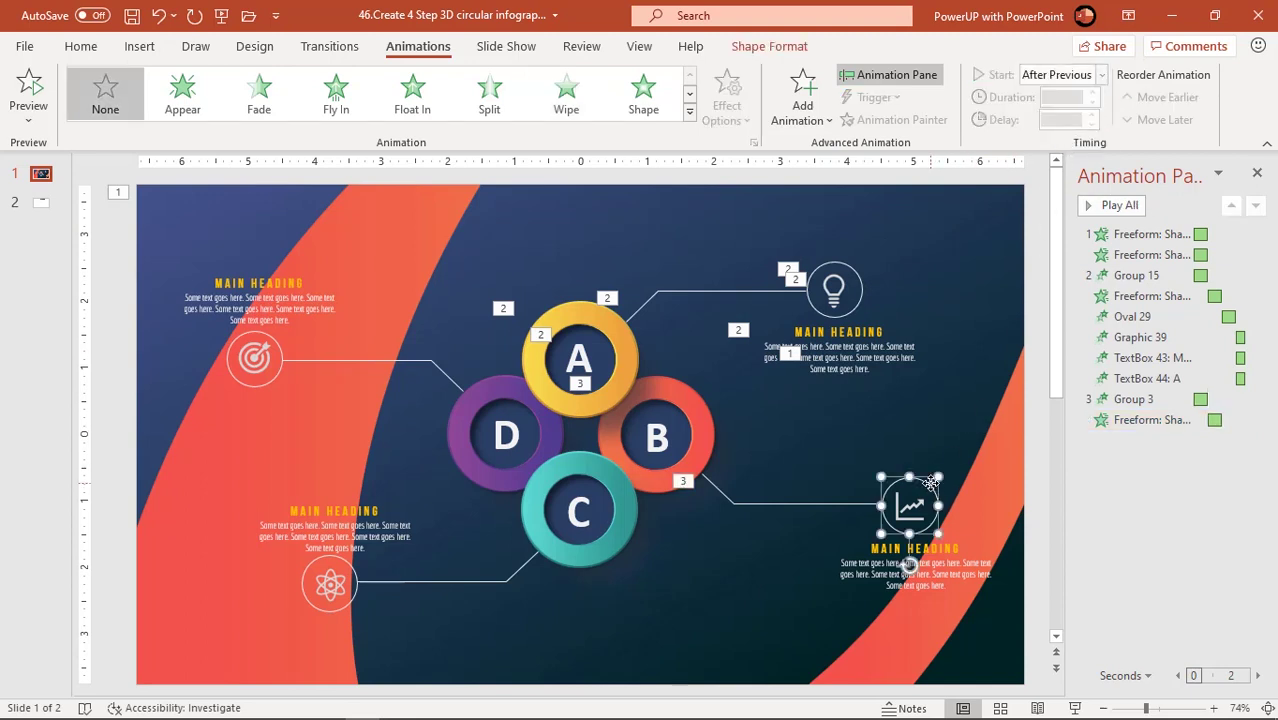
left_click(689, 112)
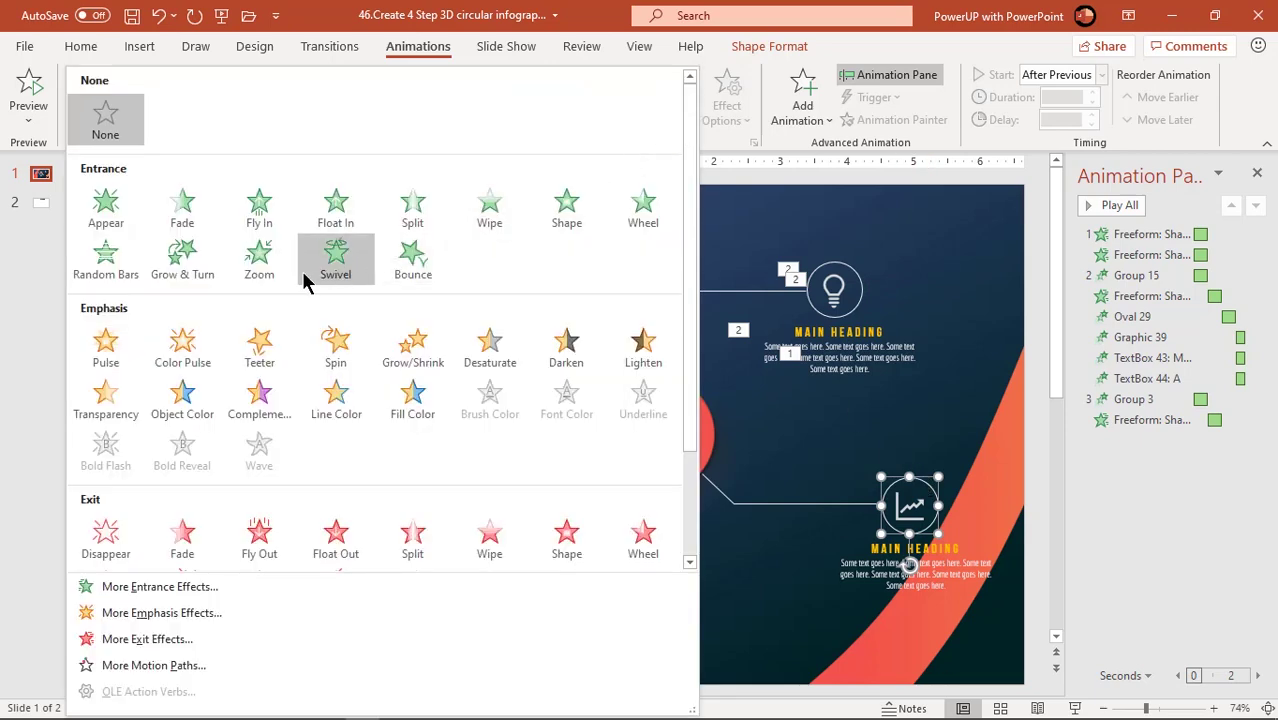
left_click(268, 270)
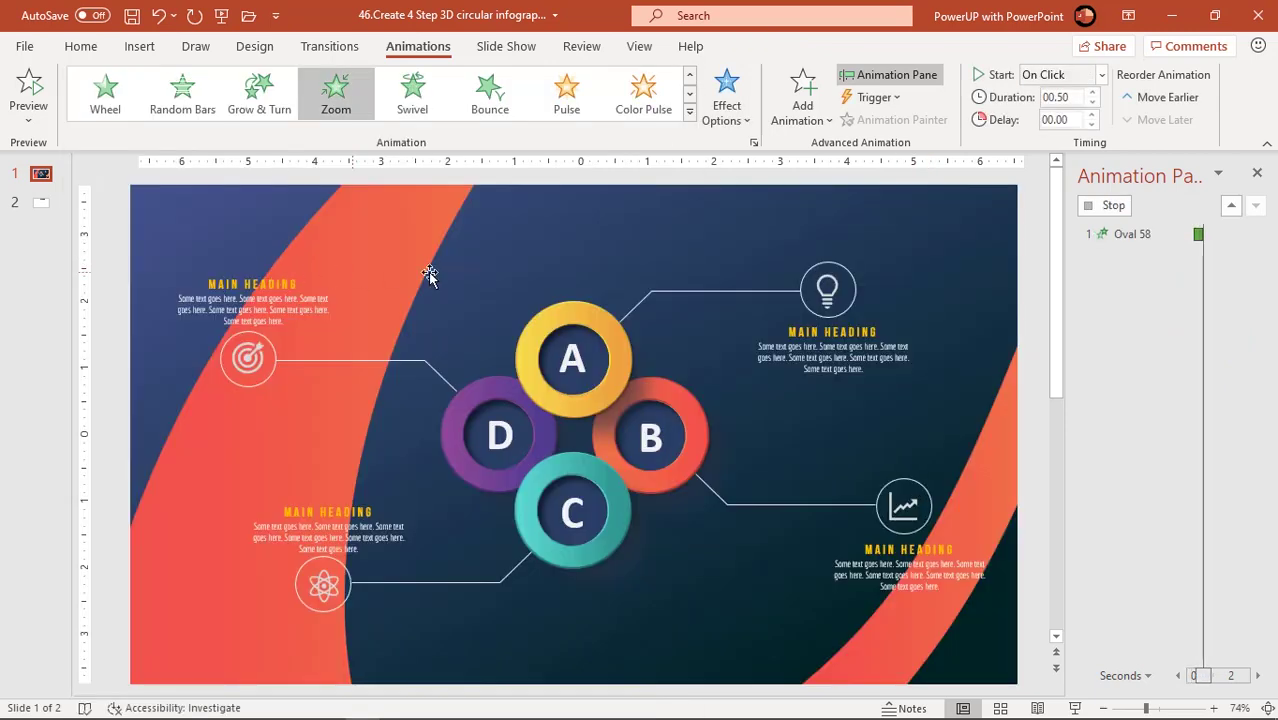
left_click(1100, 75)
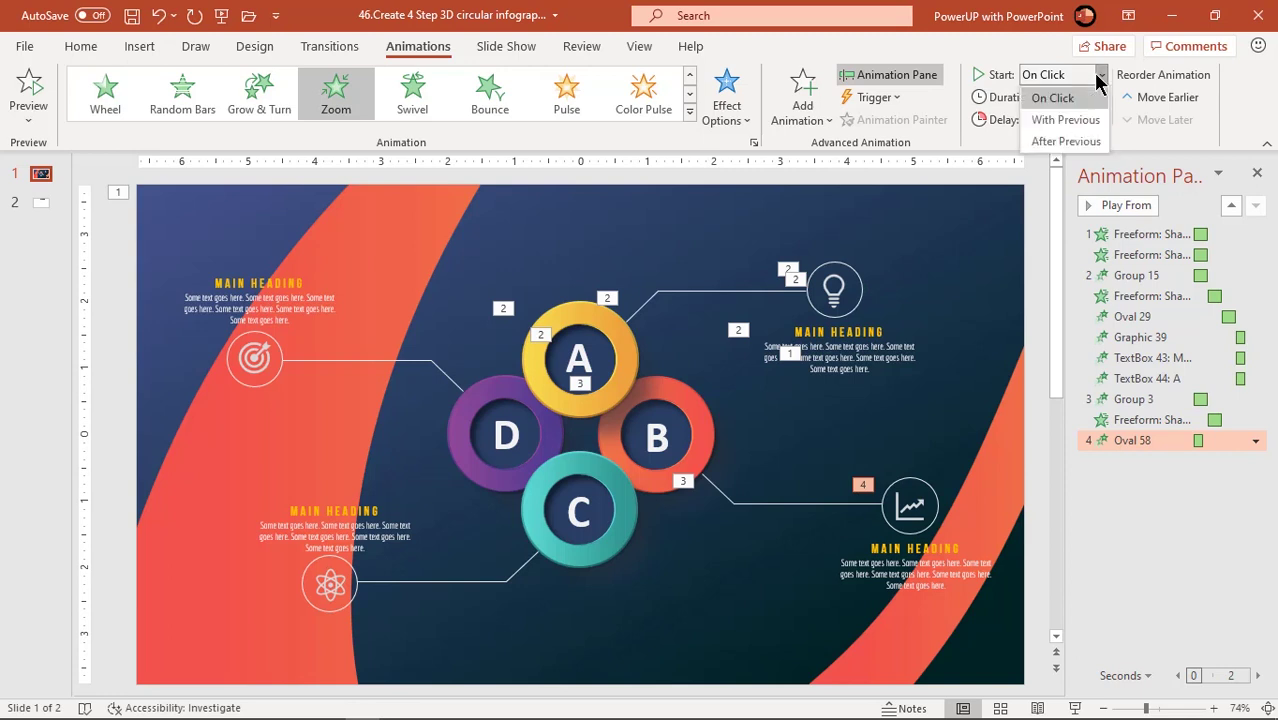
left_click(1057, 142)
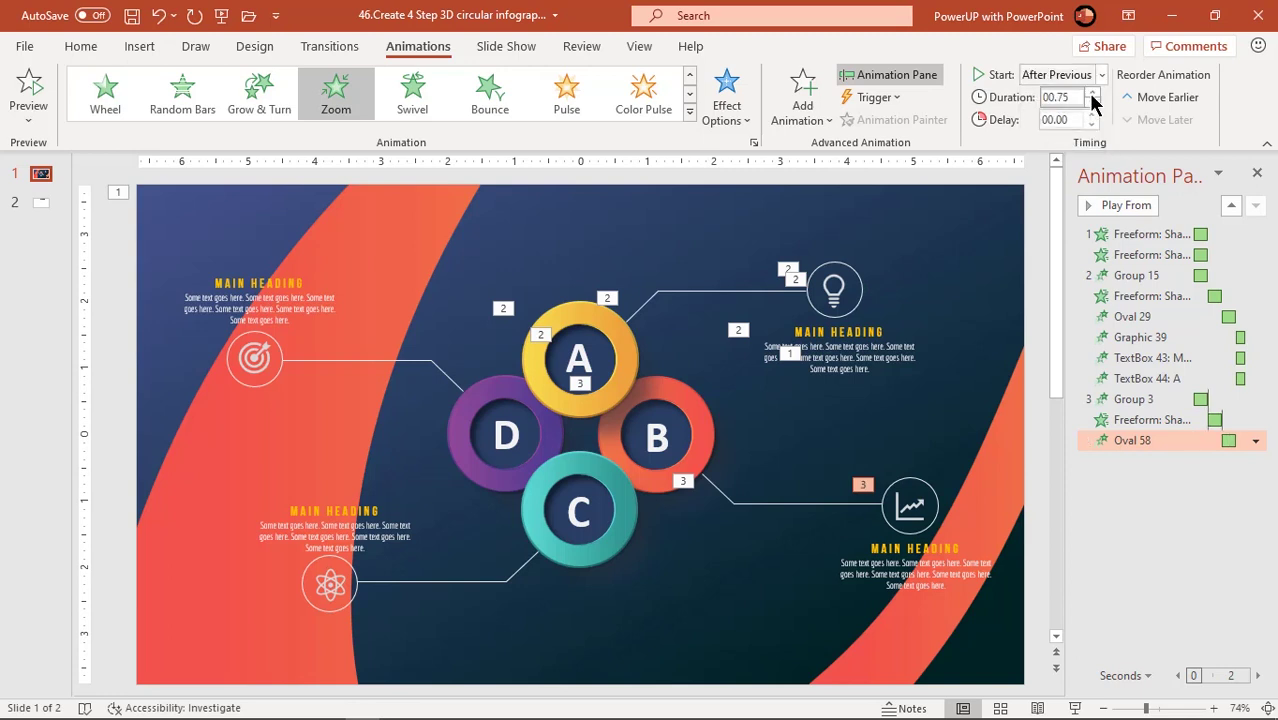
left_click(910, 505)
- Zoom in the chart icon, letter B and bottom-right heading together, starting After Previous
left_click(660, 437, "shift")
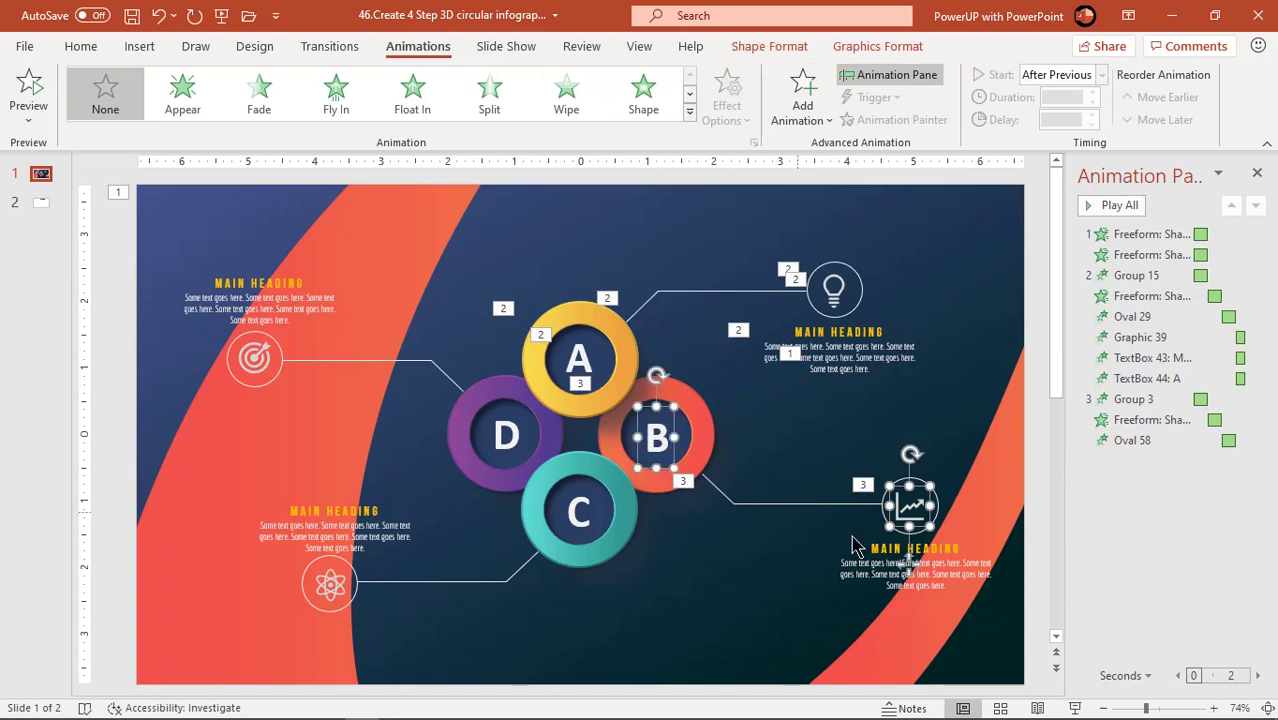
left_click(940, 565, "shift")
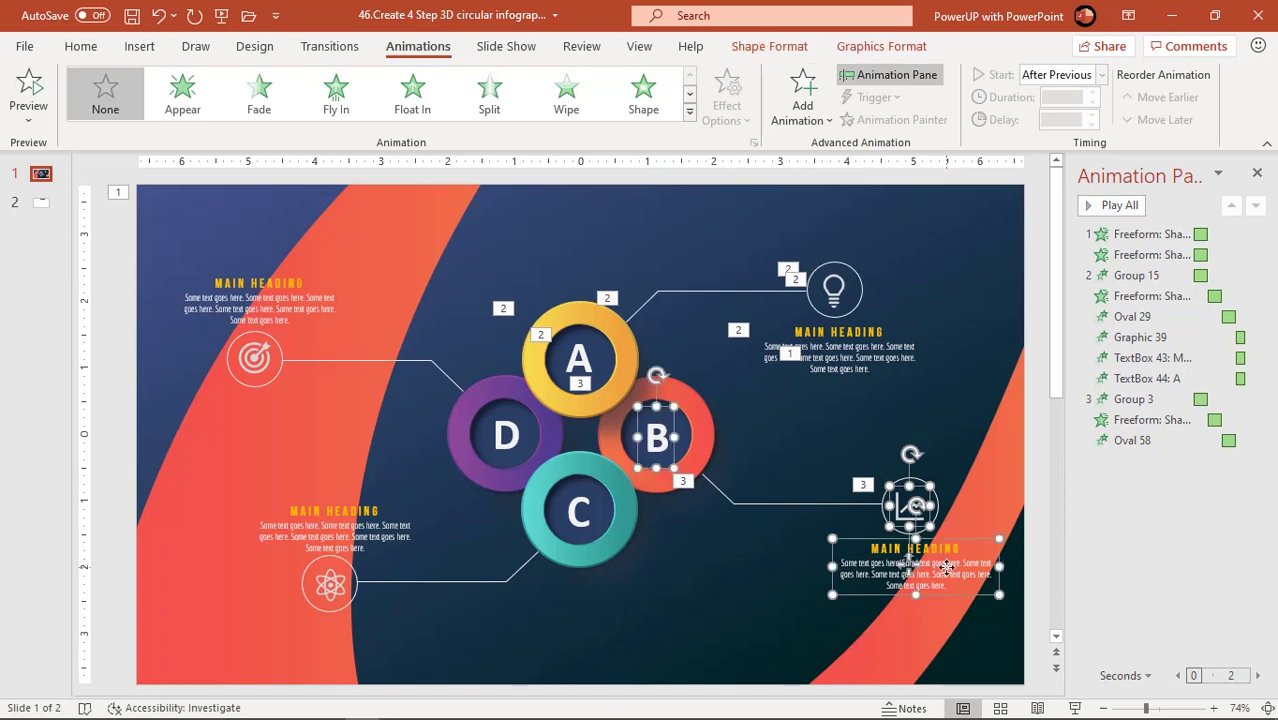
left_click(689, 111)
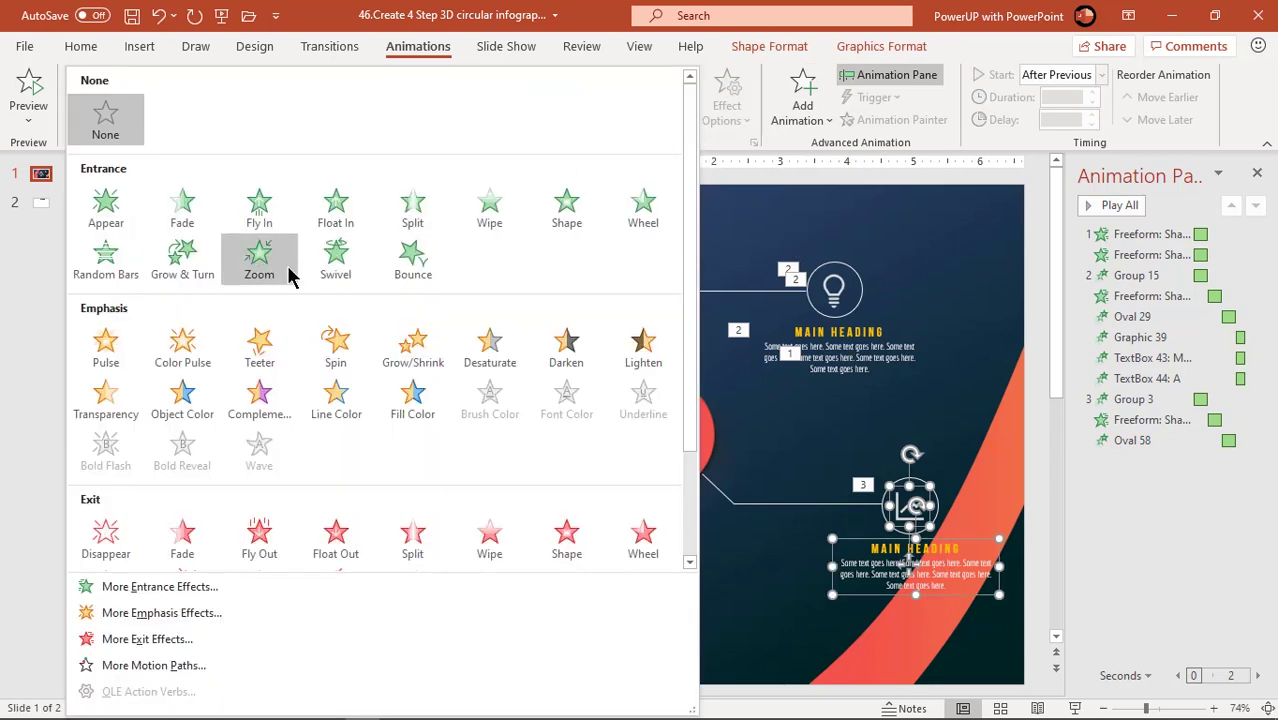
left_click(259, 262)
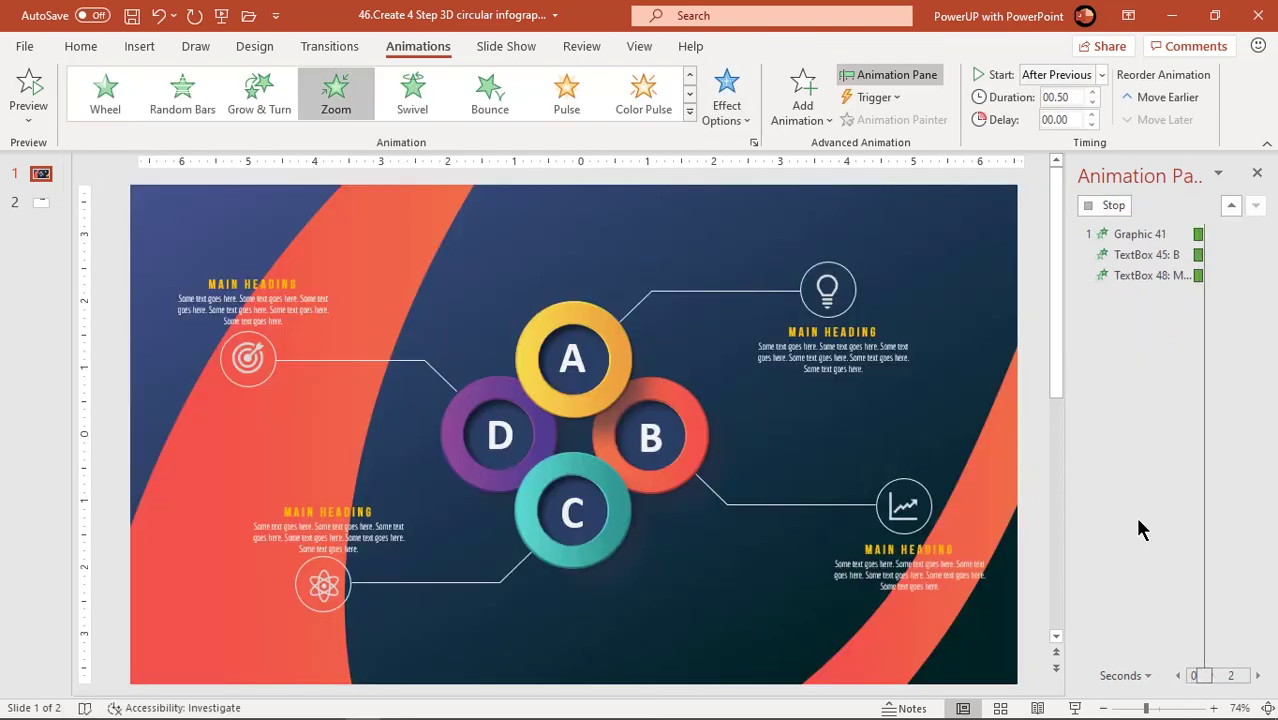
left_click(1145, 460)
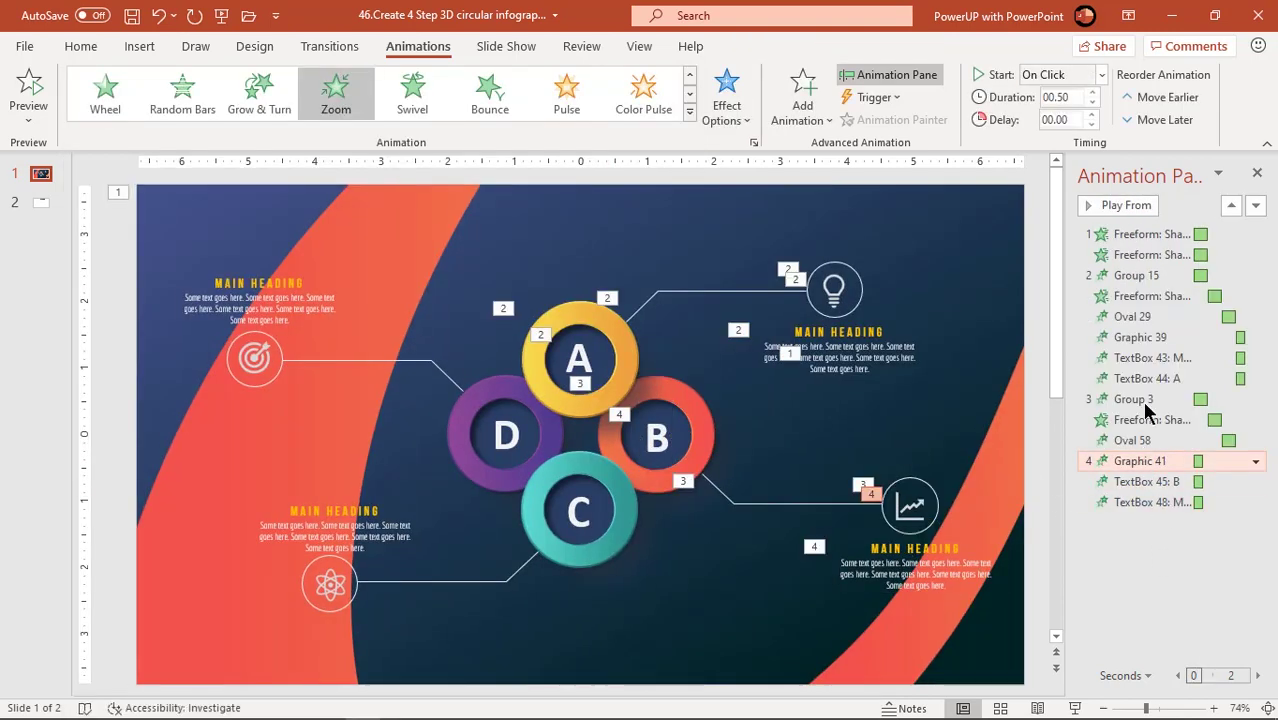
left_click(1101, 75)
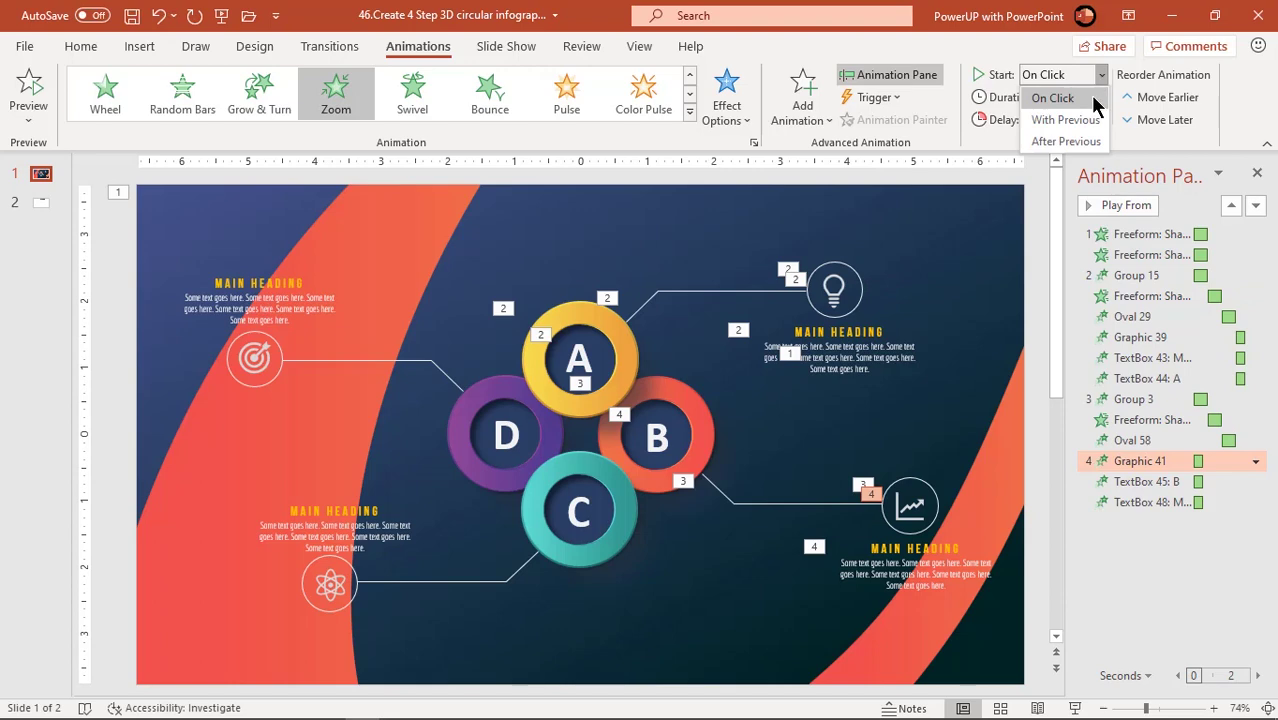
left_click(1062, 142)
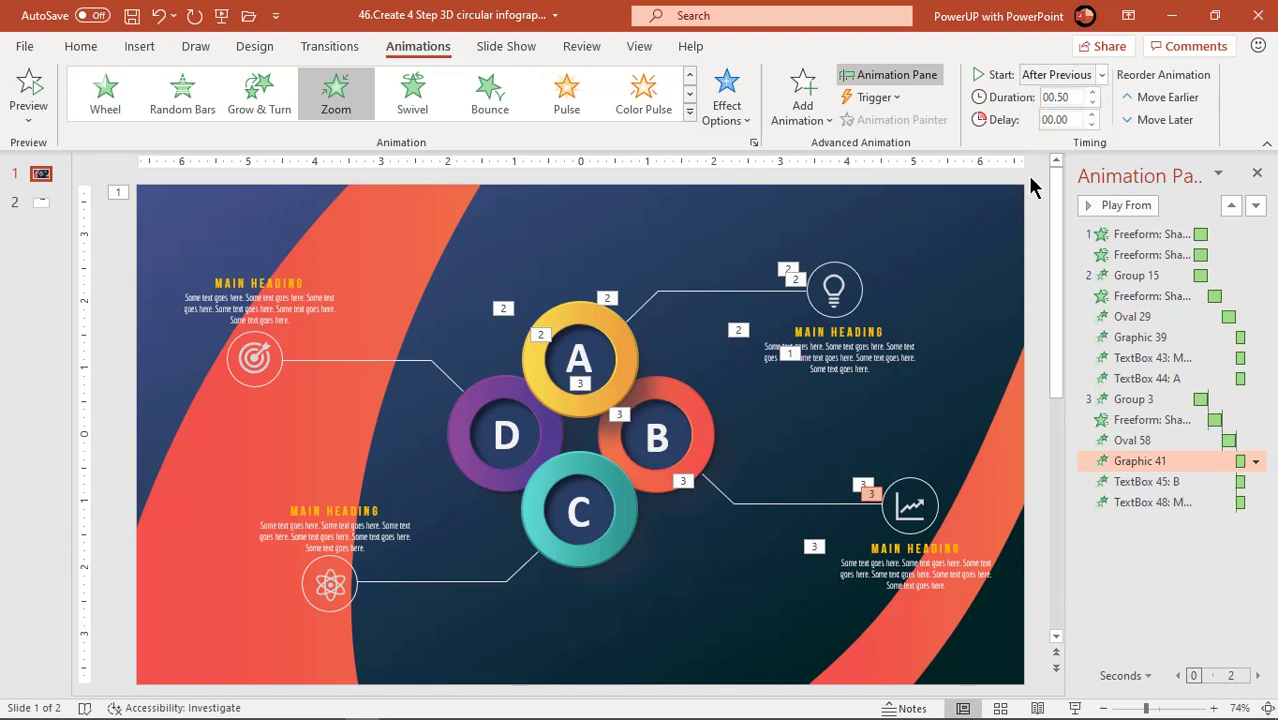
left_click(629, 528)
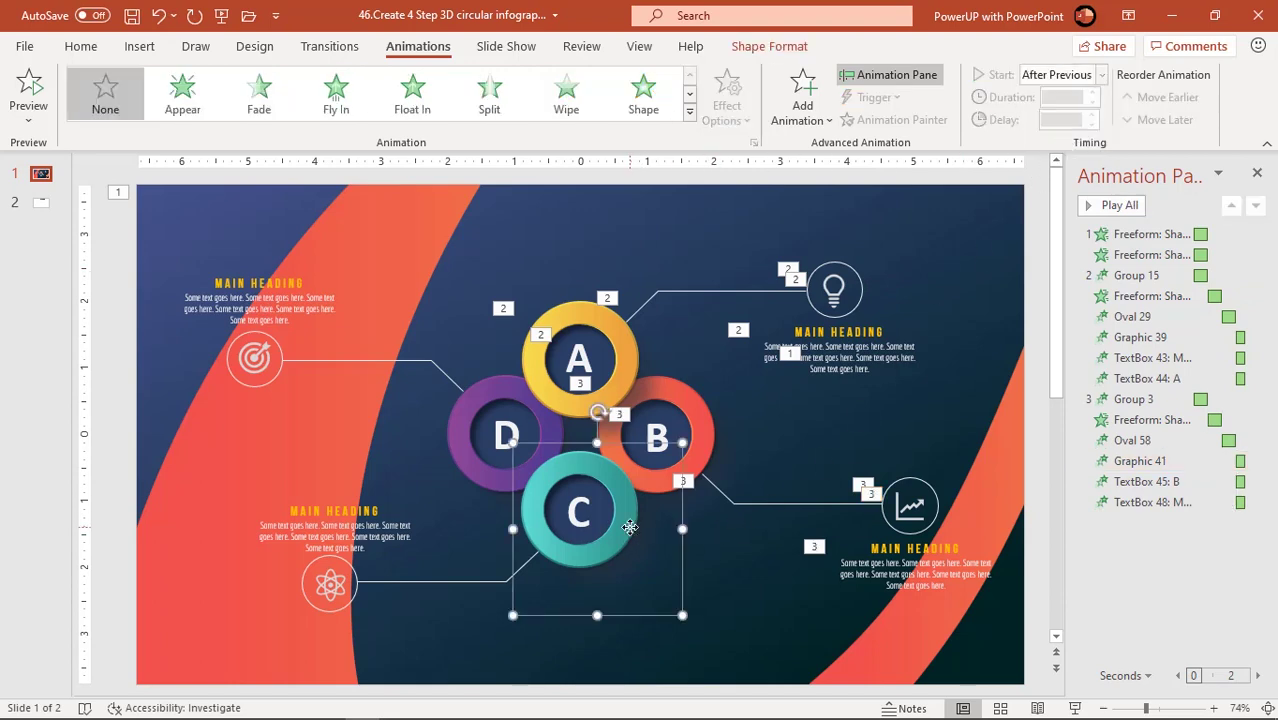
- Give circle C a Zoom entrance and Wipe the atom-icon connector in from the right
left_click(689, 113)
left_click(265, 277)
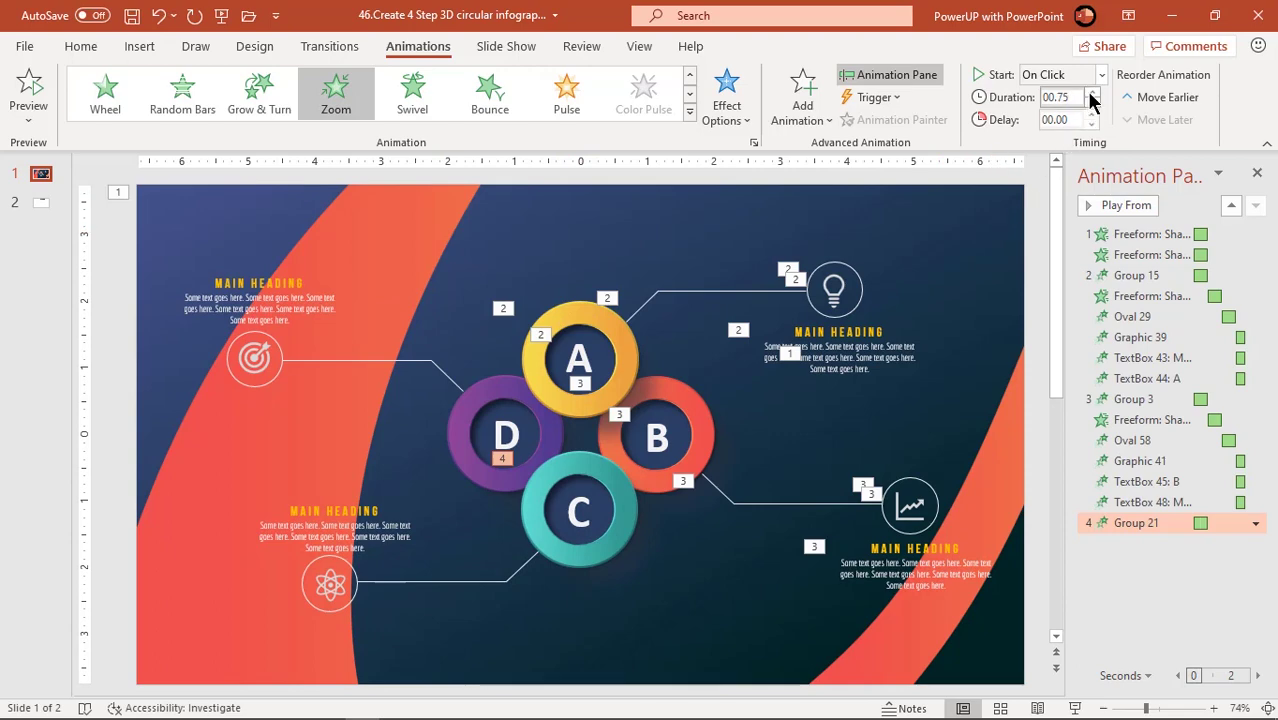
left_click(516, 571)
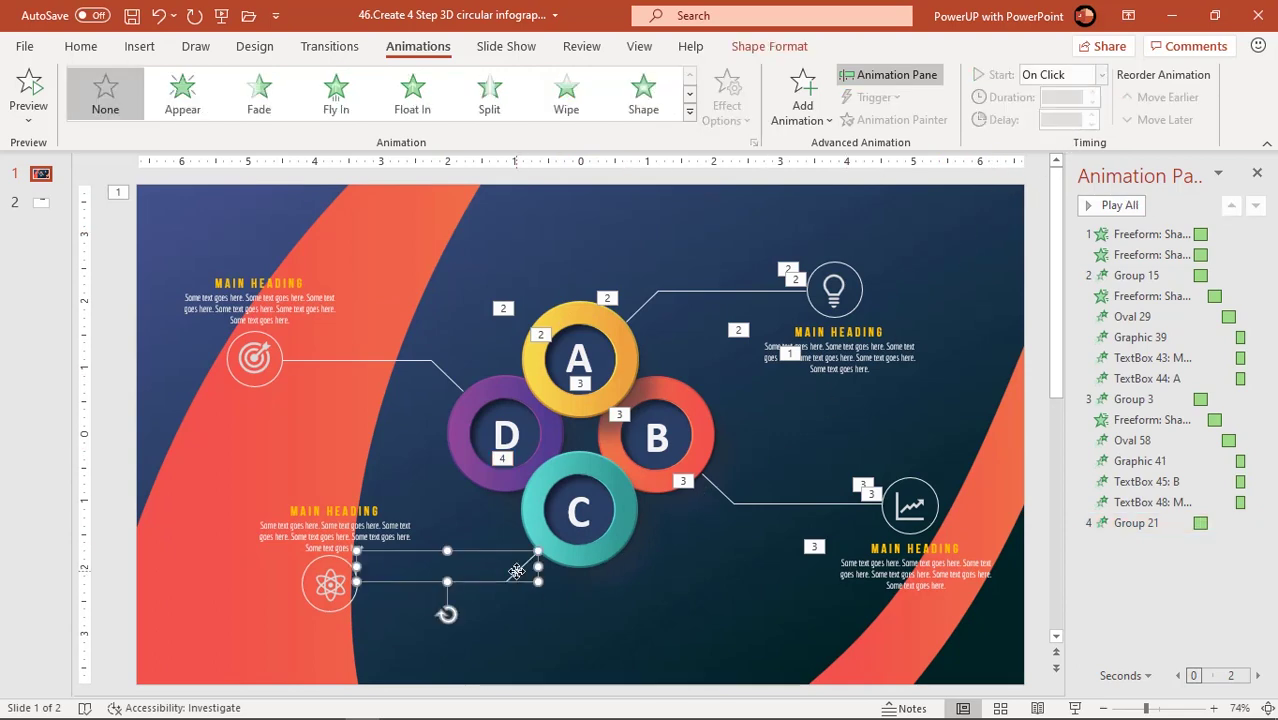
left_click(567, 100)
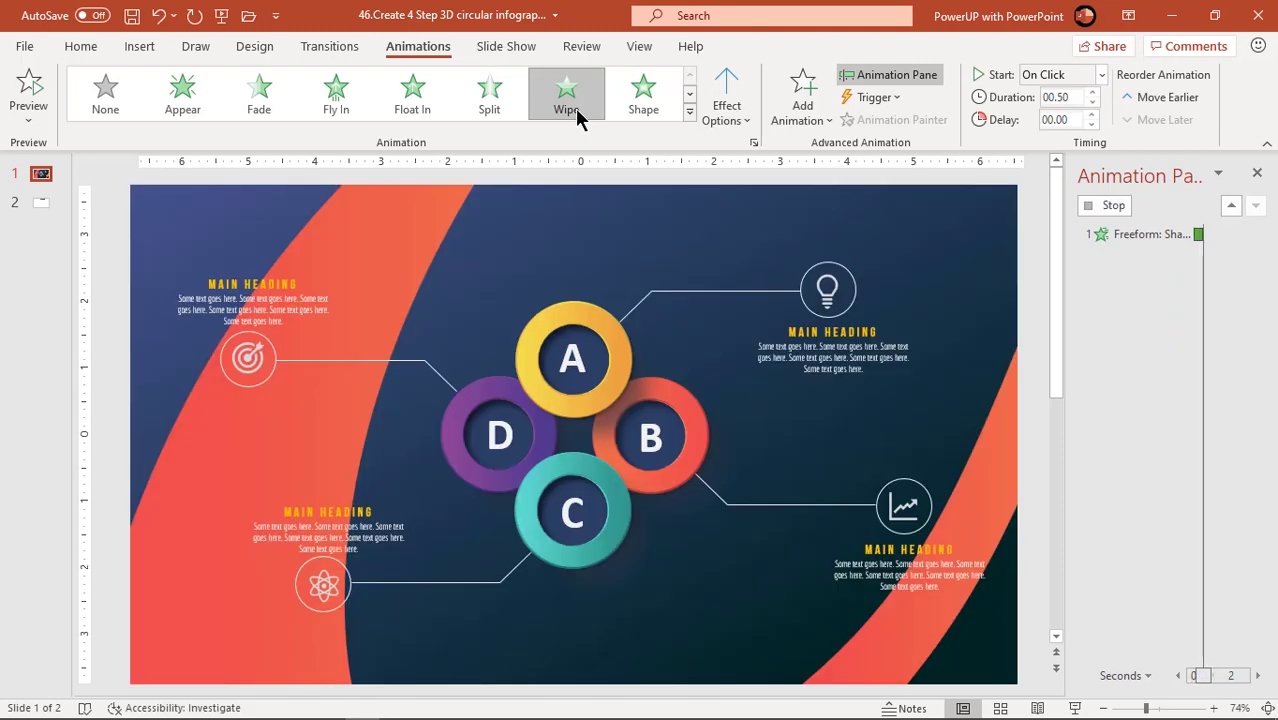
left_click(731, 118)
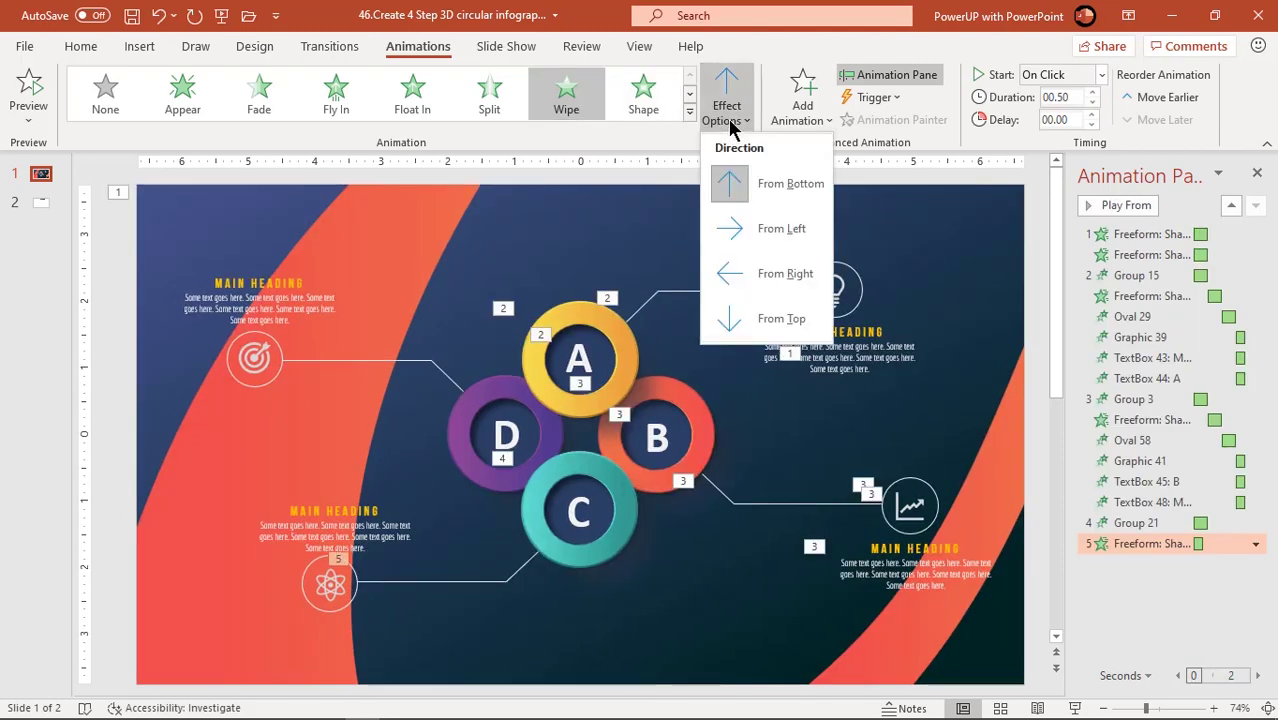
left_click(731, 270)
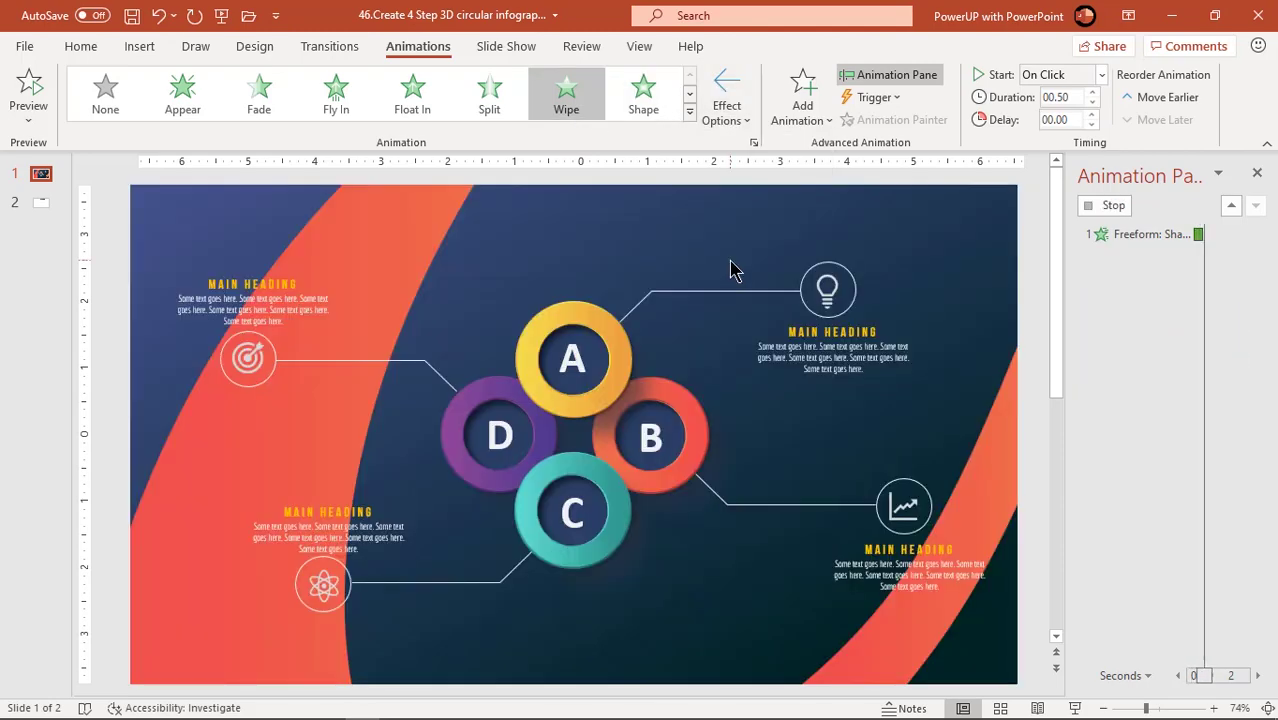